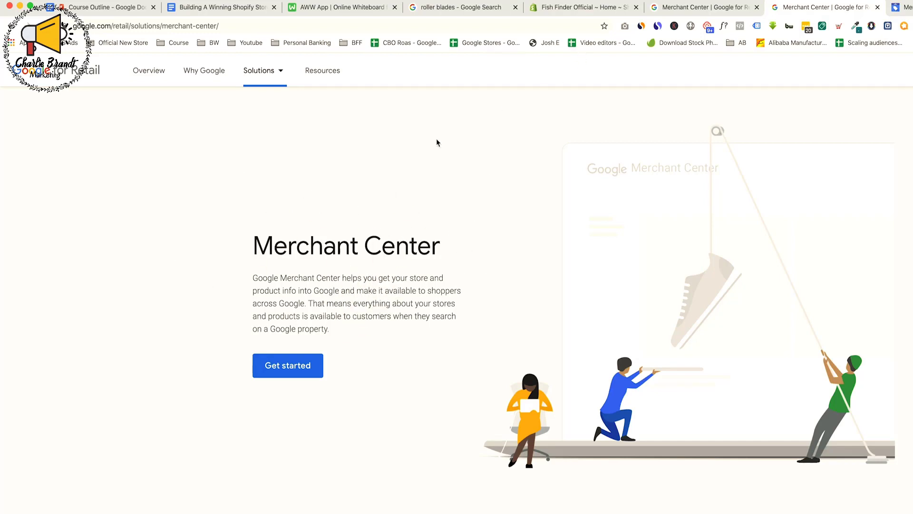
Look over the Google Shopping results for roller blades and the Merchant Center sign-up form
{"action": "left_click", "coordinate": [458, 11]}
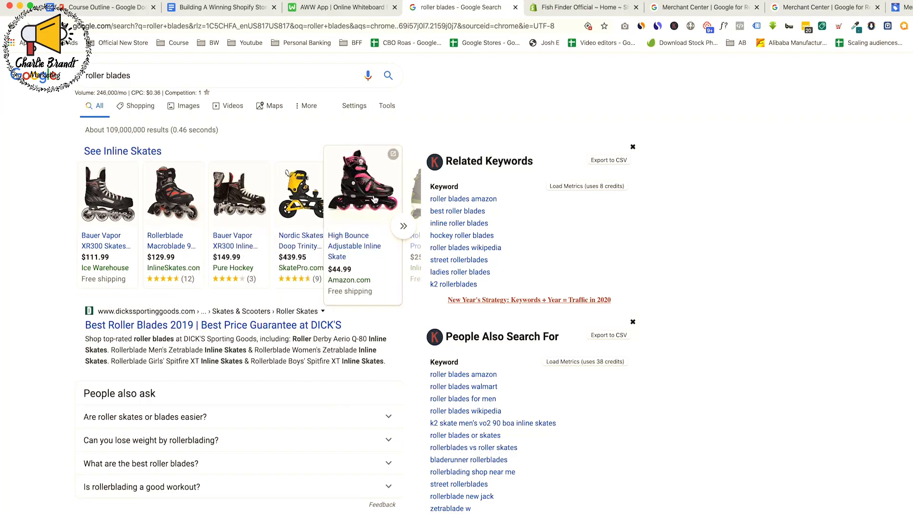
{"action": "left_click", "coordinate": [901, 7]}
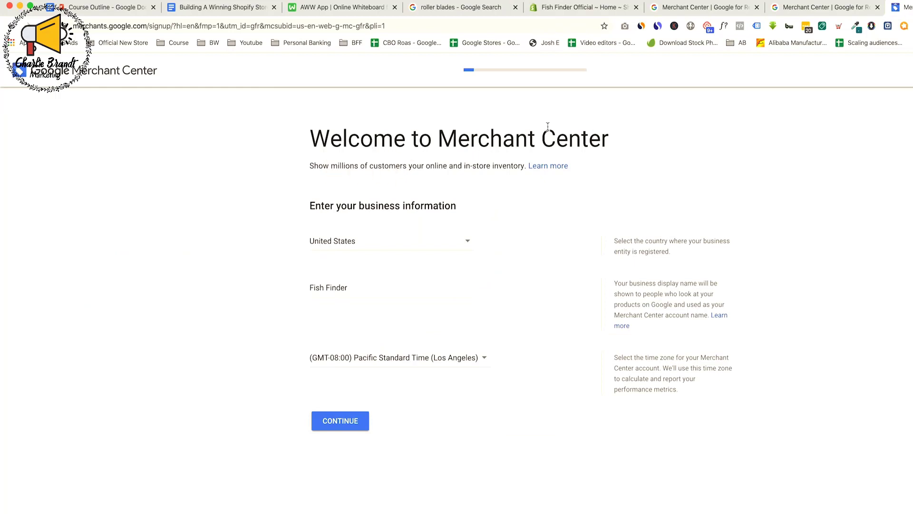
On the AWW whiteboard, retrace the large box and draw an arrow from it across the dividing line to a new second box
{"action": "left_click", "coordinate": [336, 7]}
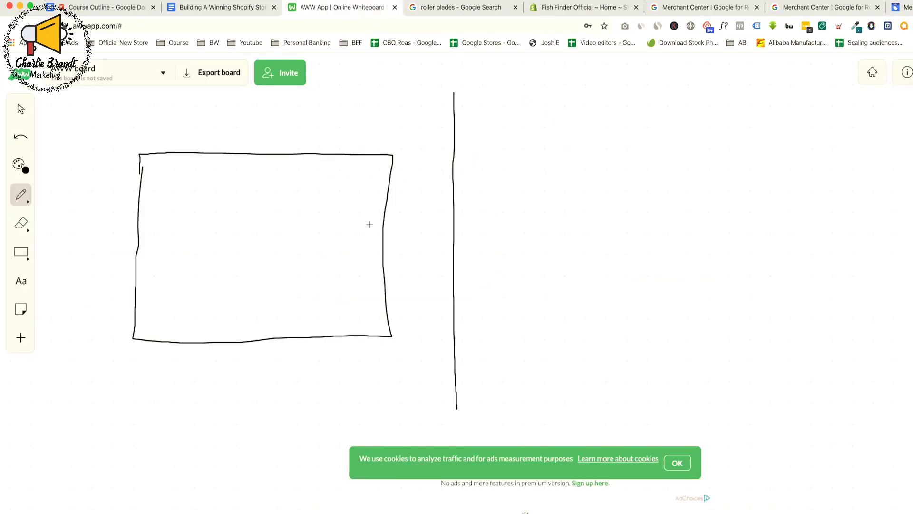
{"action": "mouse_move", "coordinate": [143, 157]}
{"action": "left_mouse_down"}
{"action": "mouse_move", "coordinate": [123, 367]}
{"action": "mouse_move", "coordinate": [380, 349]}
{"action": "mouse_move", "coordinate": [396, 127]}
{"action": "mouse_move", "coordinate": [133, 153]}
{"action": "left_mouse_up"}
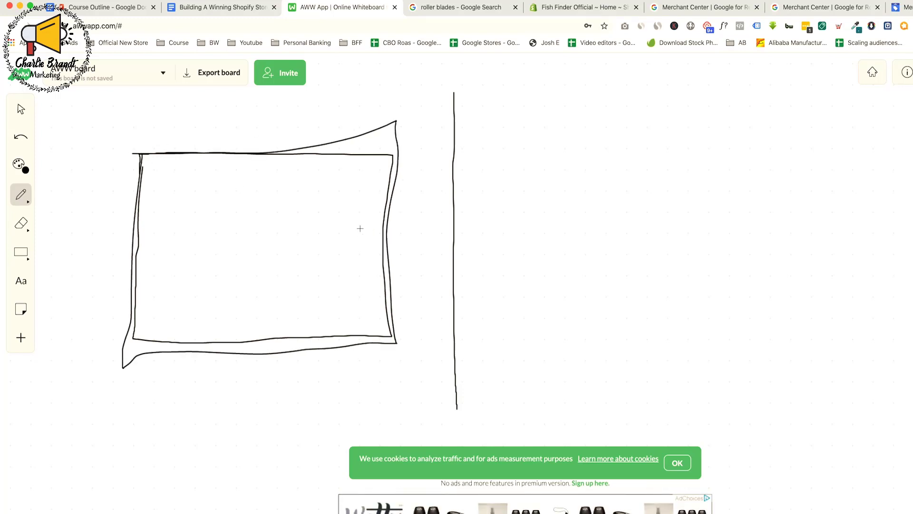
{"action": "mouse_move", "coordinate": [367, 241]}
{"action": "left_mouse_down"}
{"action": "mouse_move", "coordinate": [490, 243]}
{"action": "mouse_move", "coordinate": [493, 260]}
{"action": "left_mouse_up"}
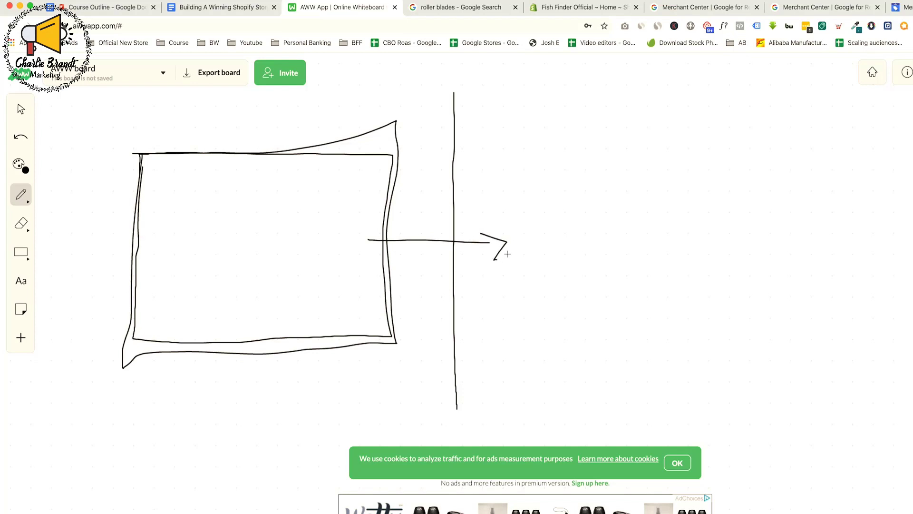
{"action": "mouse_move", "coordinate": [538, 189]}
{"action": "left_mouse_down"}
{"action": "mouse_move", "coordinate": [677, 351]}
{"action": "mouse_move", "coordinate": [723, 200]}
{"action": "mouse_move", "coordinate": [532, 176]}
{"action": "left_mouse_up"}
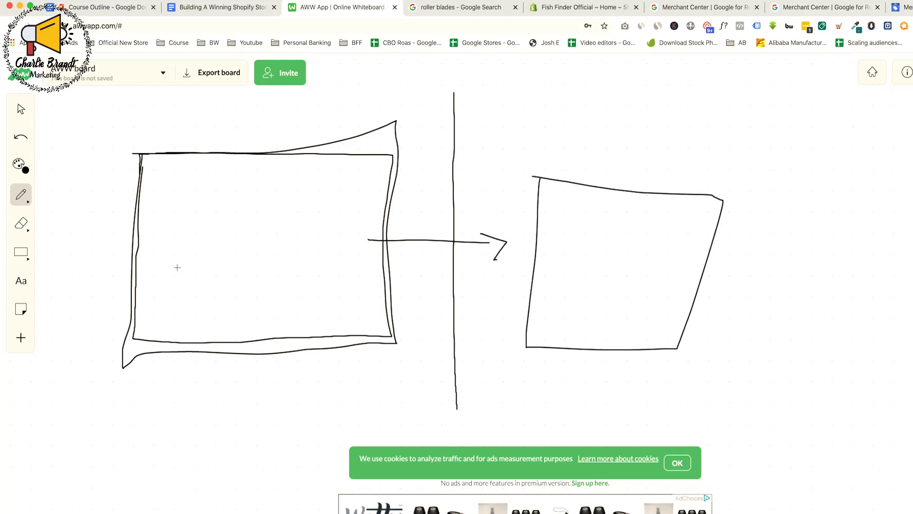
Draw five short horizontal lines inside the large box, with a small arrow above pointing down at them
{"action": "mouse_move", "coordinate": [162, 183]}
{"action": "left_mouse_down"}
{"action": "mouse_move", "coordinate": [204, 184]}
{"action": "mouse_move", "coordinate": [210, 200]}
{"action": "left_mouse_up"}
{"action": "left_click_drag", "start_coordinate": [166, 222], "coordinate": [217, 222]}
{"action": "mouse_move", "coordinate": [164, 239]}
{"action": "left_mouse_down"}
{"action": "mouse_move", "coordinate": [204, 238]}
{"action": "mouse_move", "coordinate": [220, 256]}
{"action": "left_mouse_up"}
{"action": "mouse_move", "coordinate": [187, 125]}
{"action": "left_mouse_down"}
{"action": "mouse_move", "coordinate": [189, 148]}
{"action": "mouse_move", "coordinate": [205, 134]}
{"action": "left_mouse_up"}
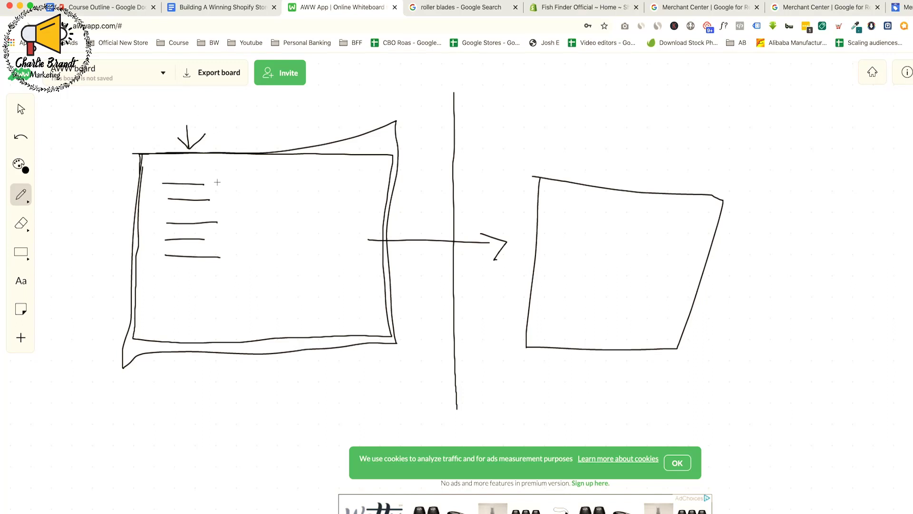
Draw three circled checkmarks beside the lines in the large box, with small arrows pointing at the items
{"action": "mouse_move", "coordinate": [217, 181]}
{"action": "left_mouse_down"}
{"action": "mouse_move", "coordinate": [278, 175]}
{"action": "mouse_move", "coordinate": [254, 209]}
{"action": "mouse_move", "coordinate": [275, 190]}
{"action": "left_mouse_up"}
{"action": "mouse_move", "coordinate": [260, 242]}
{"action": "left_mouse_down"}
{"action": "mouse_move", "coordinate": [277, 217]}
{"action": "mouse_move", "coordinate": [259, 254]}
{"action": "mouse_move", "coordinate": [252, 233]}
{"action": "left_mouse_up"}
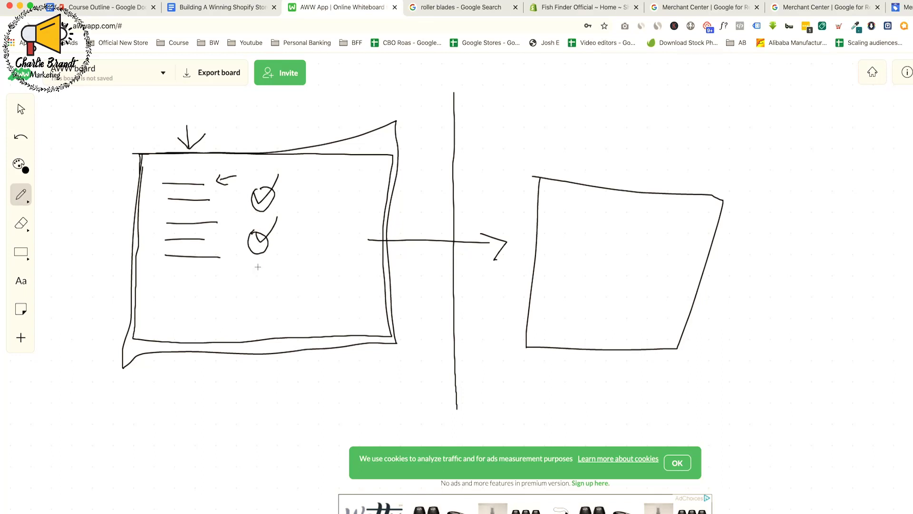
{"action": "mouse_move", "coordinate": [251, 283]}
{"action": "left_mouse_down"}
{"action": "mouse_move", "coordinate": [263, 281]}
{"action": "mouse_move", "coordinate": [272, 260]}
{"action": "mouse_move", "coordinate": [269, 291]}
{"action": "mouse_move", "coordinate": [248, 283]}
{"action": "left_mouse_up"}
{"action": "mouse_move", "coordinate": [260, 120]}
{"action": "left_mouse_down"}
{"action": "mouse_move", "coordinate": [234, 163]}
{"action": "mouse_move", "coordinate": [255, 164]}
{"action": "left_mouse_up"}
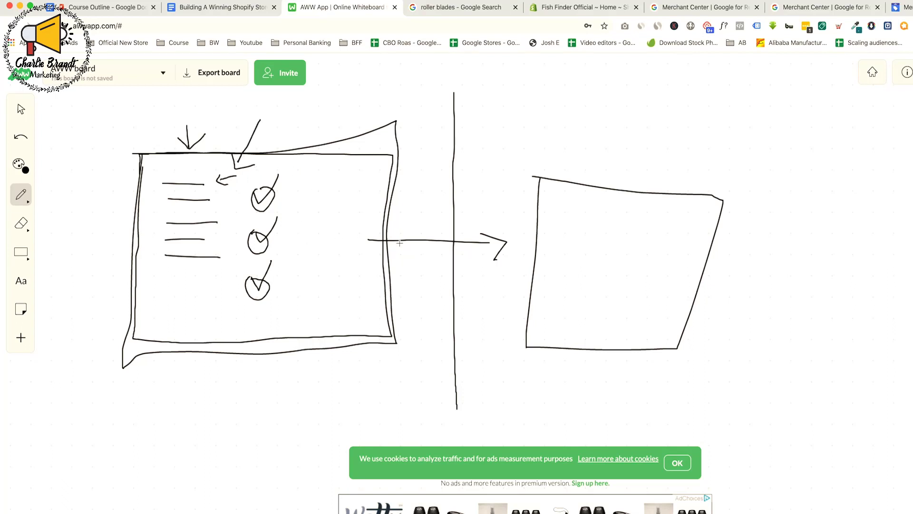
Retrace the arrow and the large box, and draw a curved return arrow from the second box to the large one
{"action": "mouse_move", "coordinate": [364, 239]}
{"action": "left_mouse_down"}
{"action": "mouse_move", "coordinate": [512, 241]}
{"action": "mouse_move", "coordinate": [494, 260]}
{"action": "left_mouse_up"}
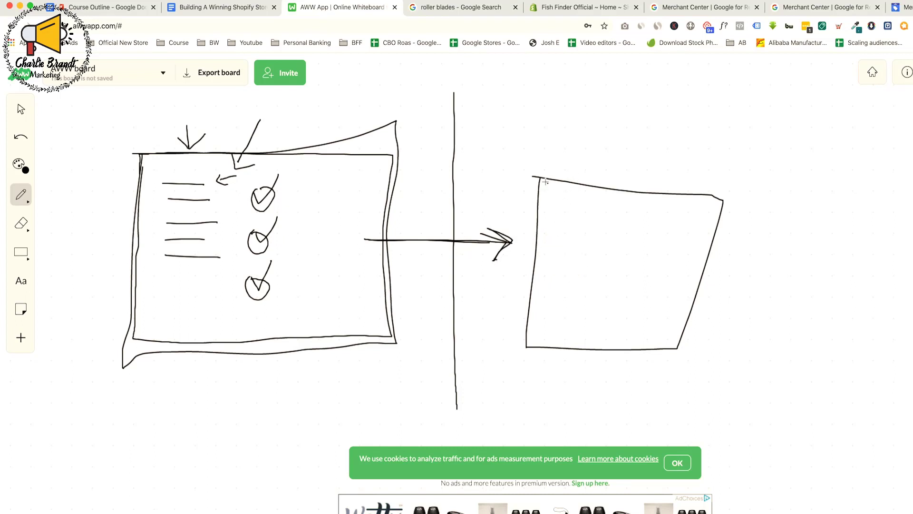
{"action": "mouse_move", "coordinate": [545, 182]}
{"action": "left_mouse_down"}
{"action": "mouse_move", "coordinate": [428, 151]}
{"action": "mouse_move", "coordinate": [337, 212]}
{"action": "mouse_move", "coordinate": [340, 196]}
{"action": "mouse_move", "coordinate": [356, 221]}
{"action": "left_mouse_up"}
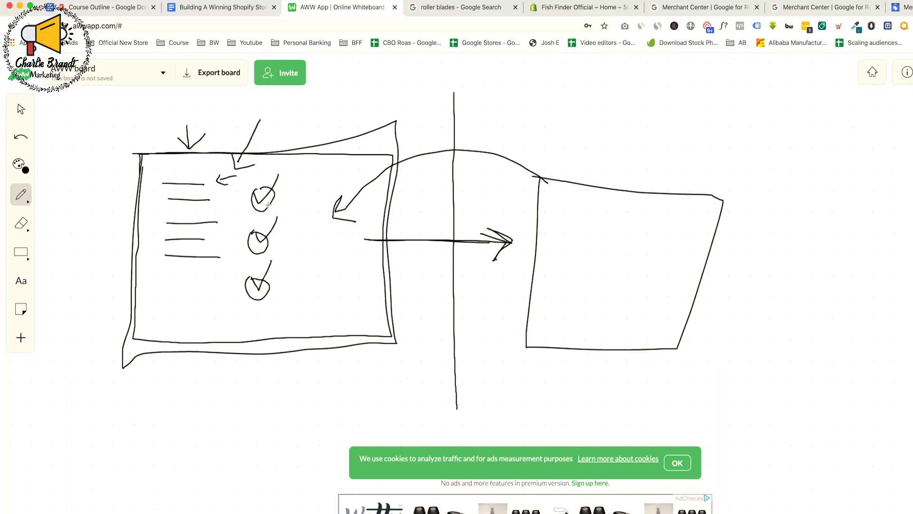
{"action": "mouse_move", "coordinate": [143, 154]}
{"action": "left_mouse_down"}
{"action": "mouse_move", "coordinate": [135, 350]}
{"action": "mouse_move", "coordinate": [341, 354]}
{"action": "mouse_move", "coordinate": [371, 238]}
{"action": "mouse_move", "coordinate": [283, 162]}
{"action": "mouse_move", "coordinate": [141, 156]}
{"action": "left_mouse_up"}
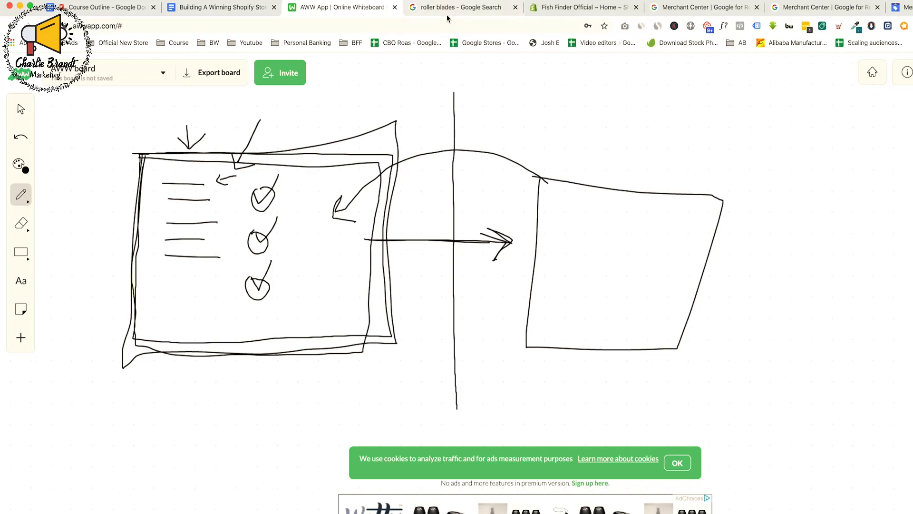
Return to the Merchant Center sign-up form and re-enter Fish Finder as the business display name
{"action": "left_click", "coordinate": [713, 8]}
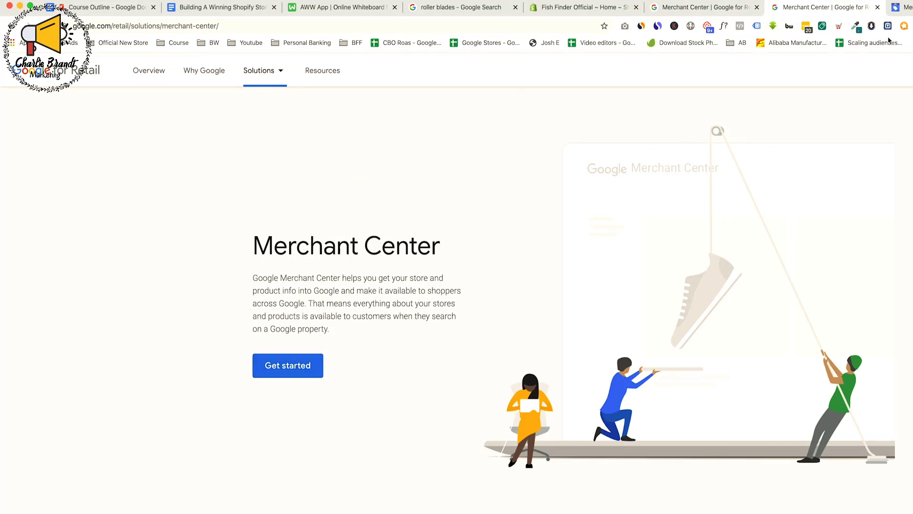
{"action": "left_click", "coordinate": [898, 9]}
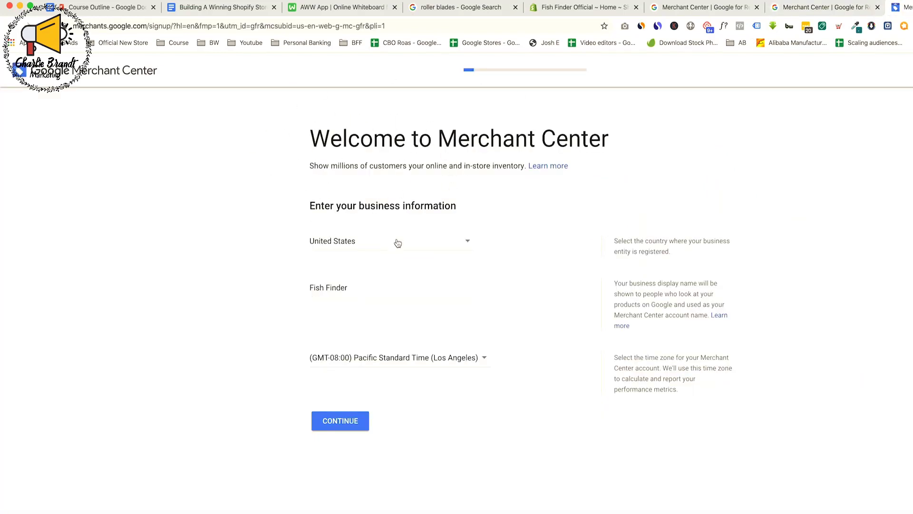
{"action": "triple_click", "coordinate": [327, 285]}
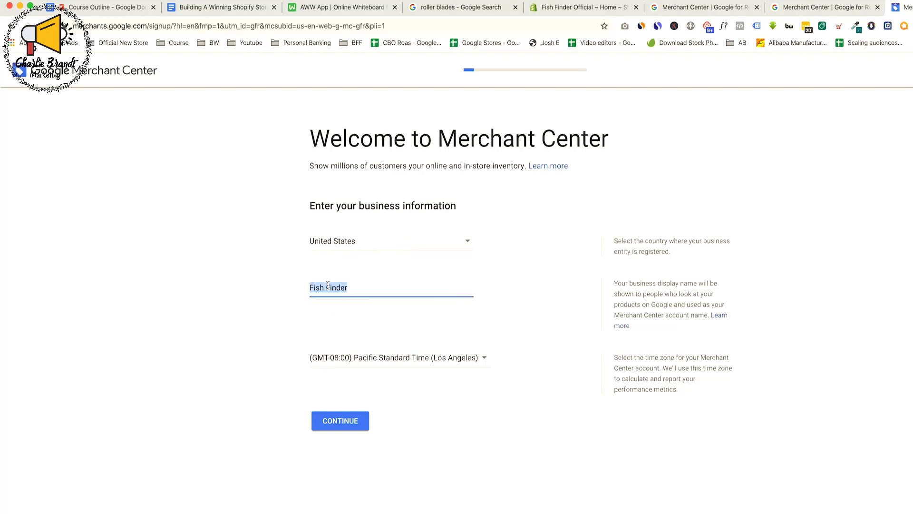
{"action": "key", "text": "BackSpace"}
{"action": "left_click", "coordinate": [283, 293]}
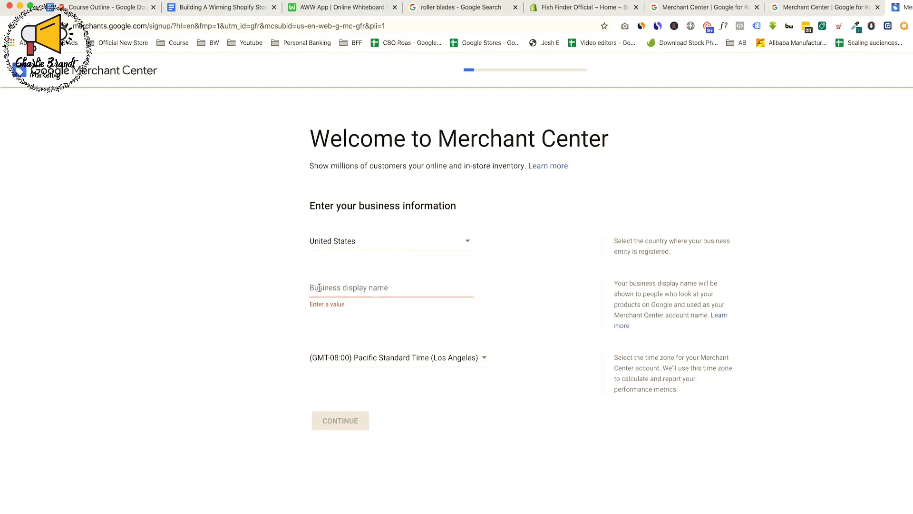
{"action": "left_click", "coordinate": [367, 290]}
{"action": "type", "text": "Fish Finder"}
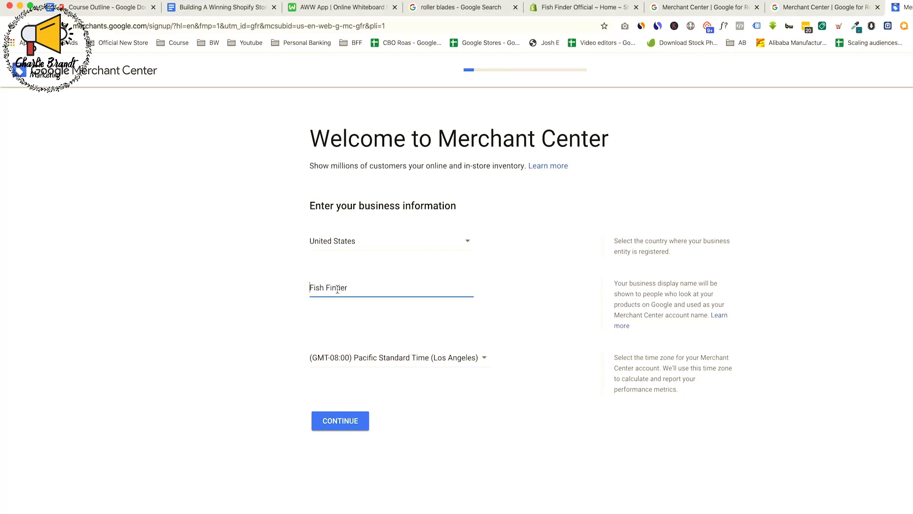
Try adding Handheld in front of the business display name, and remove it
{"action": "type", "text": "Handheld"}
{"action": "double_click", "coordinate": [326, 289]}
{"action": "key", "text": "BackSpace"}
{"action": "left_click_drag", "start_coordinate": [310, 293], "coordinate": [332, 290]}
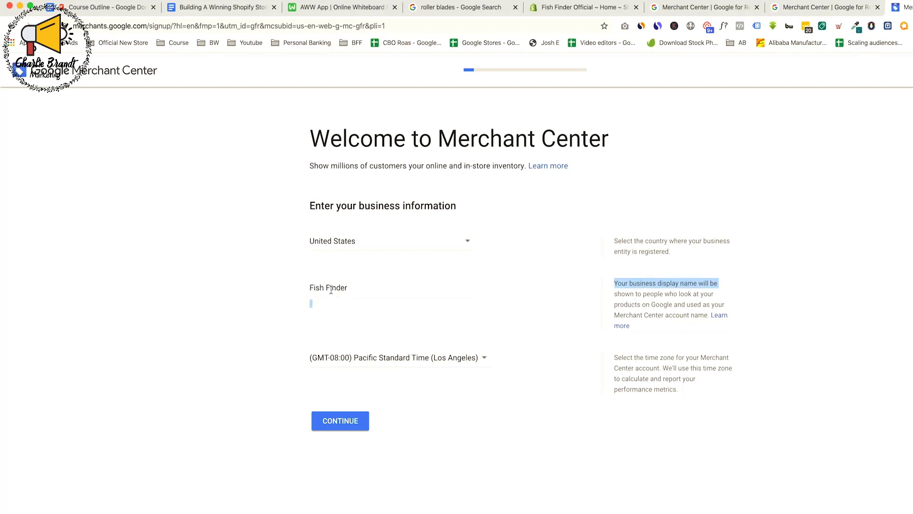
{"action": "left_click", "coordinate": [351, 290]}
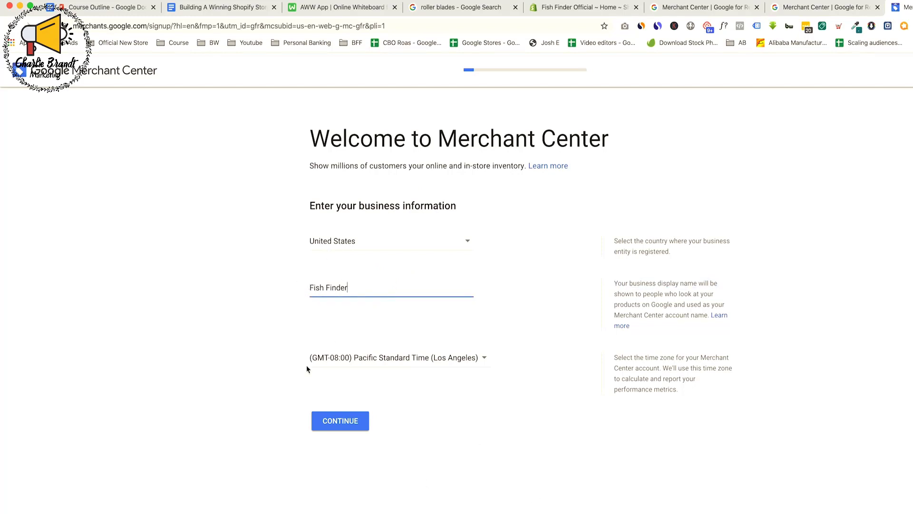
Check the time zone list for pacific, keep the Los Angeles zone, and continue past the business information
{"action": "left_click", "coordinate": [407, 363]}
{"action": "type", "text": "pacific"}
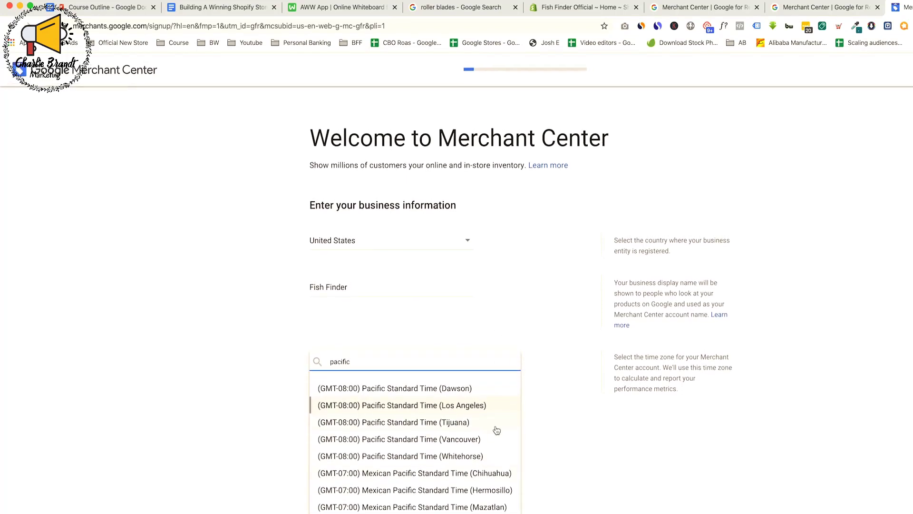
{"action": "left_click", "coordinate": [265, 357]}
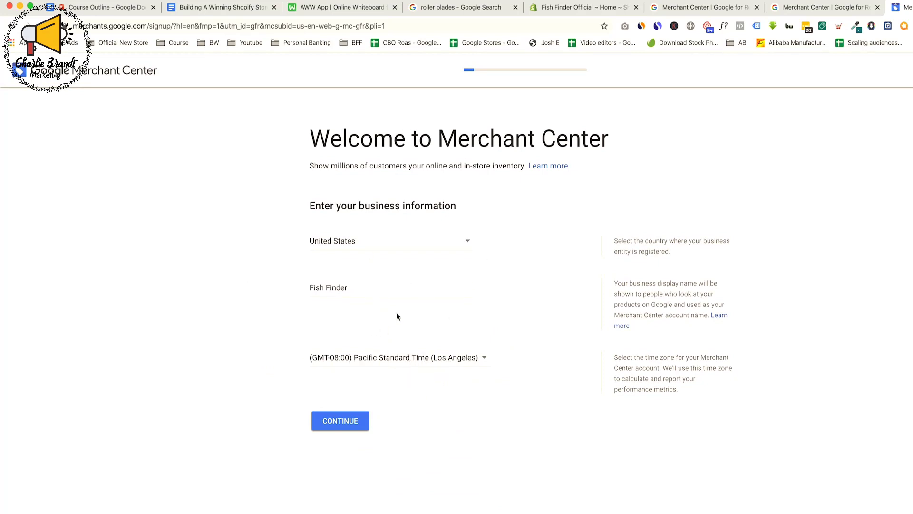
{"action": "left_click", "coordinate": [344, 421]}
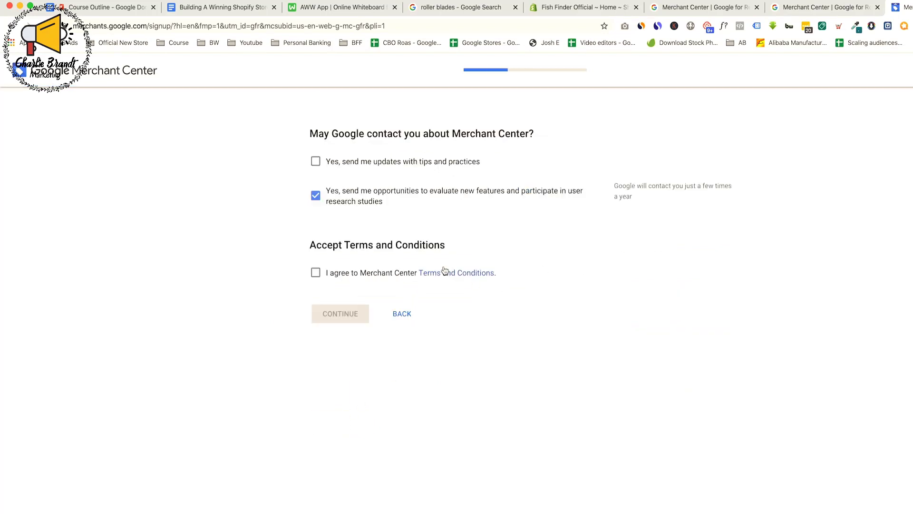
Opt out of feature evaluation and user research contact, accept the Merchant Center Terms and Conditions, and continue
{"action": "left_click", "coordinate": [316, 197]}
{"action": "left_click", "coordinate": [316, 272]}
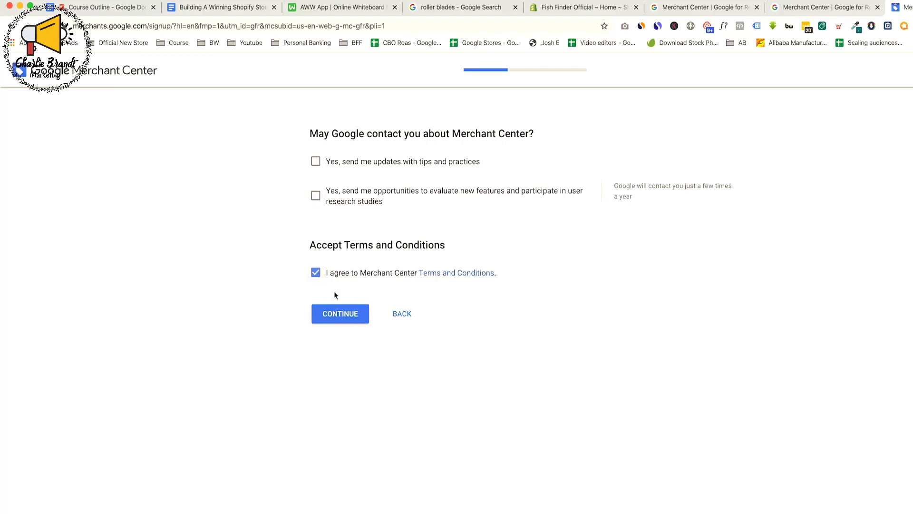
{"action": "left_click", "coordinate": [334, 317]}
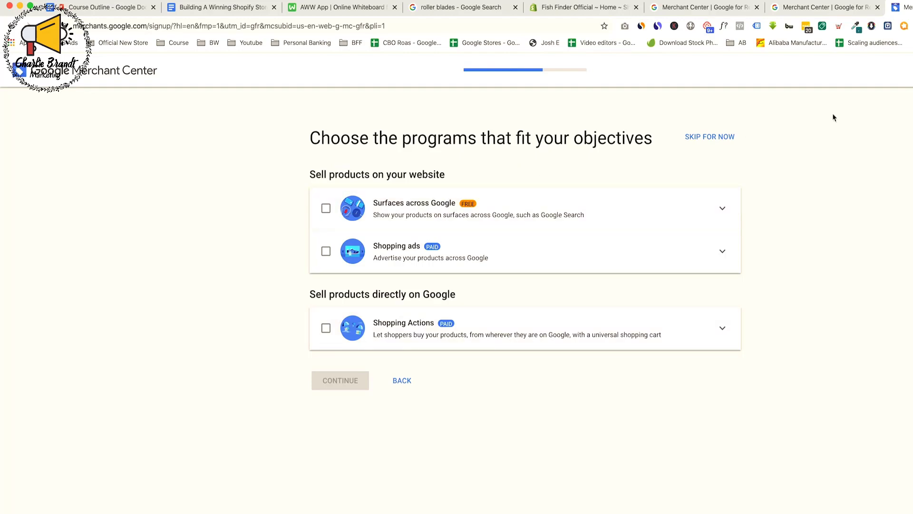
Skip the program selection and create the Merchant Center account
{"action": "left_click", "coordinate": [709, 137]}
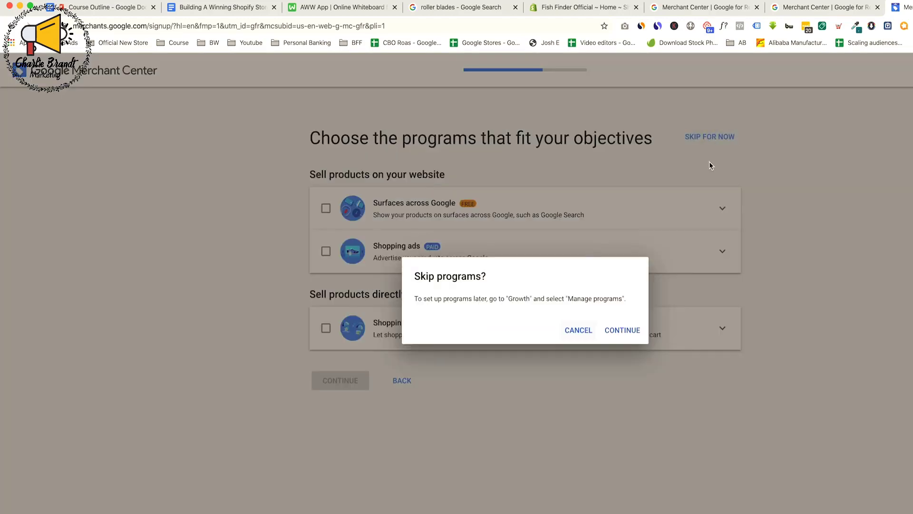
{"action": "left_click", "coordinate": [633, 329]}
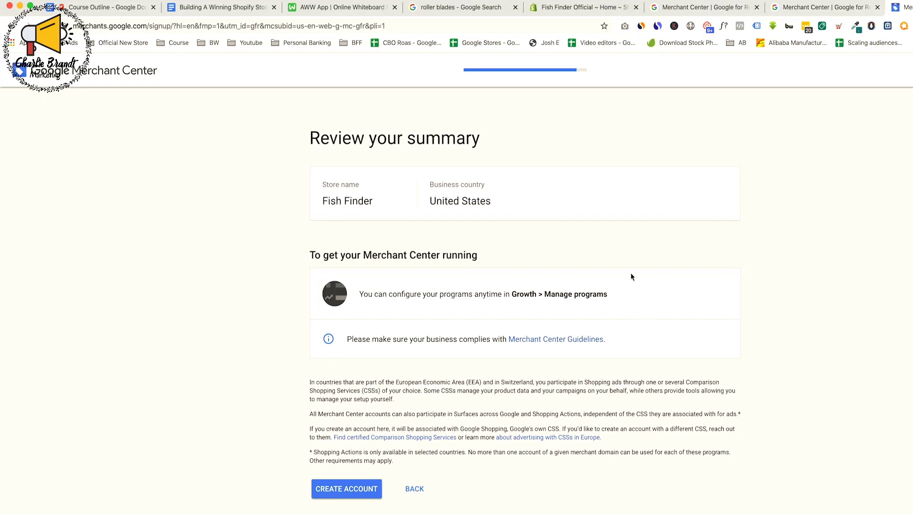
{"action": "left_click", "coordinate": [346, 487]}
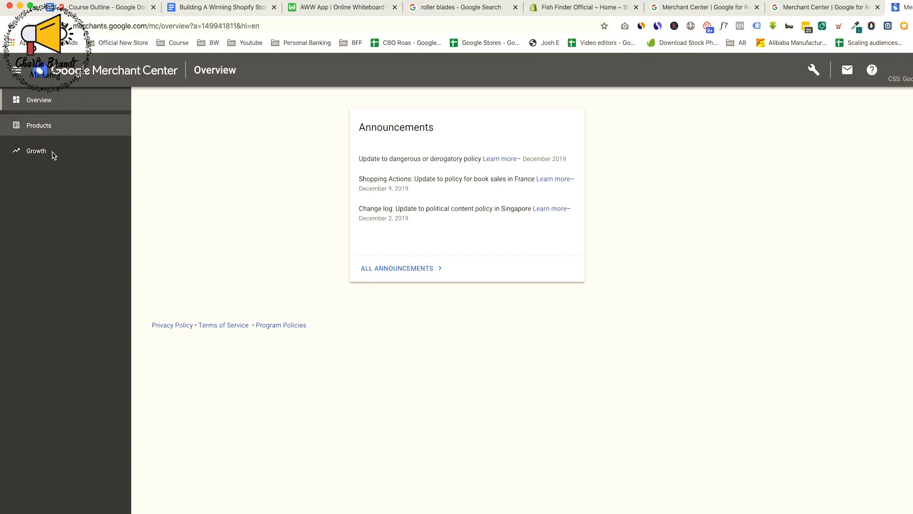
Open the account's shipping and returns settings
{"action": "left_click", "coordinate": [61, 127]}
{"action": "left_click", "coordinate": [814, 71]}
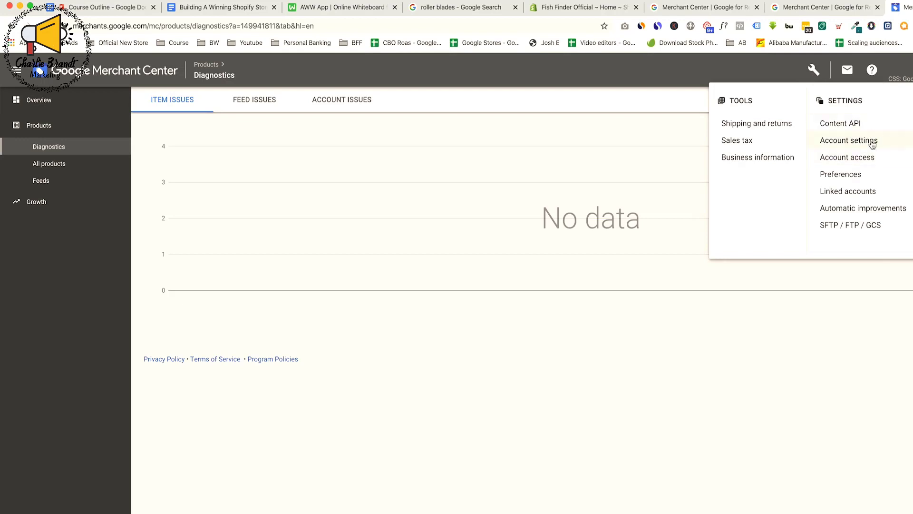
{"action": "left_click", "coordinate": [769, 125]}
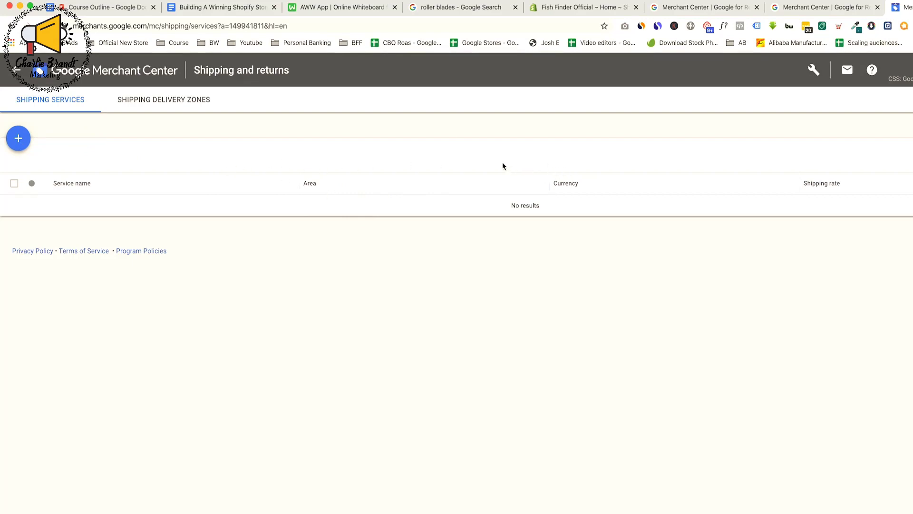
Start a new shipping service named USPS with United States as the service area
{"action": "left_click", "coordinate": [27, 141]}
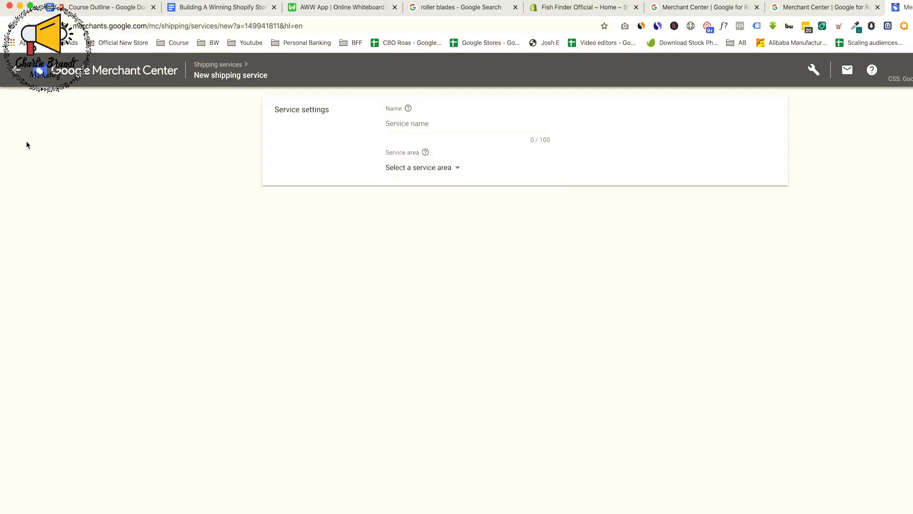
{"action": "left_click", "coordinate": [423, 128]}
{"action": "type", "text": "USPS"}
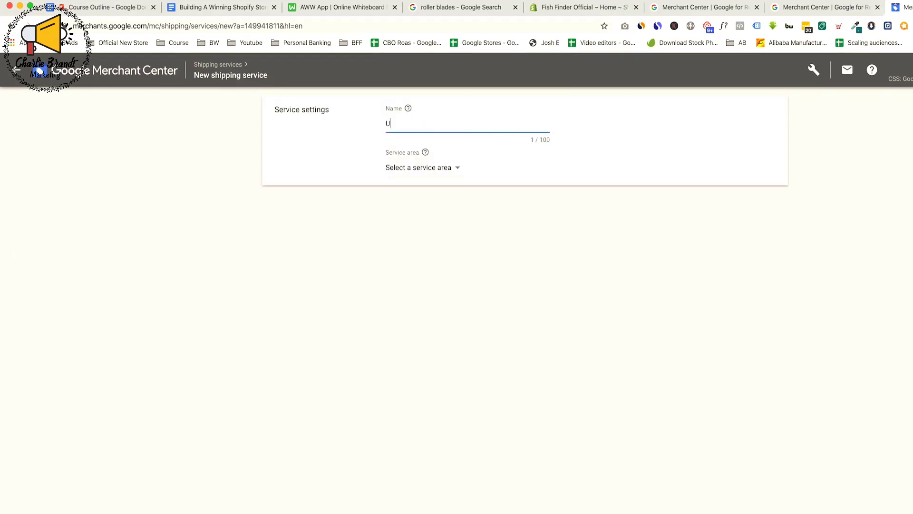
{"action": "left_click", "coordinate": [438, 169]}
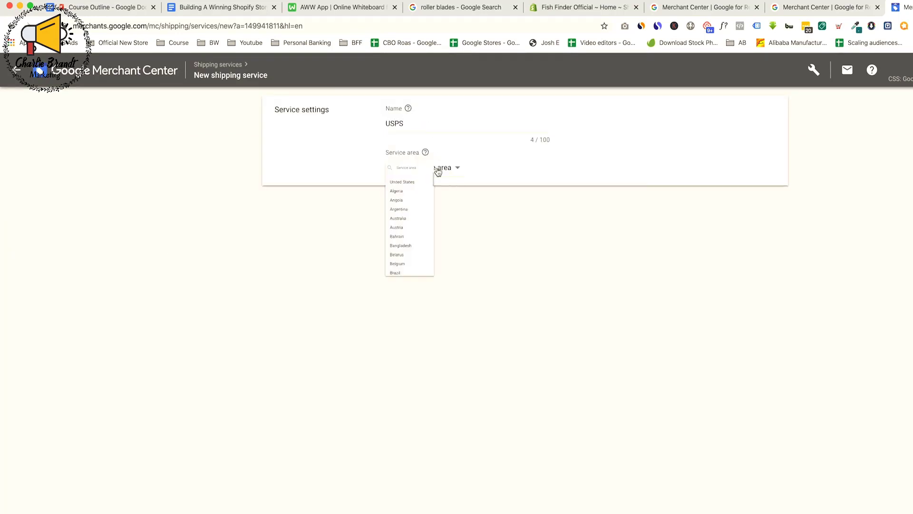
{"action": "left_click", "coordinate": [430, 200]}
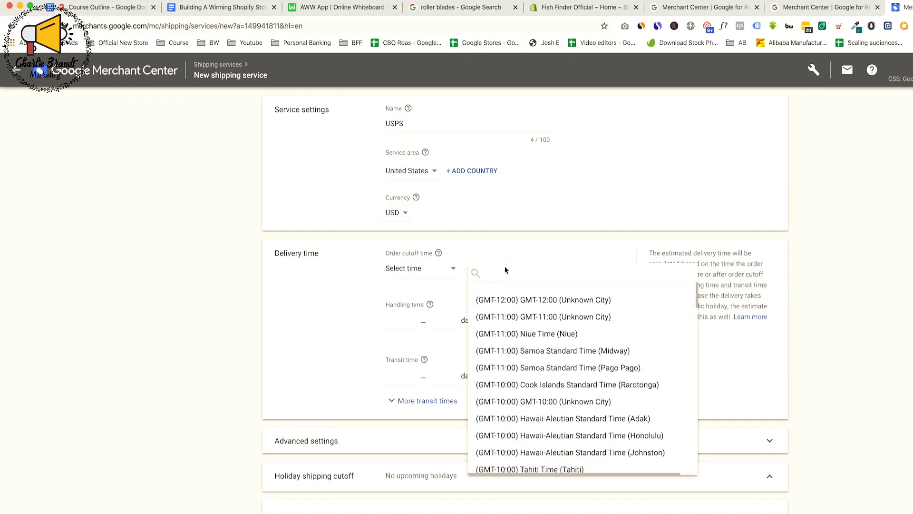
Set the order cutoff time zone to (GMT-08:00) Pacific Standard Time (Los Angeles)
{"action": "left_click", "coordinate": [527, 273]}
{"action": "type", "text": "pacific"}
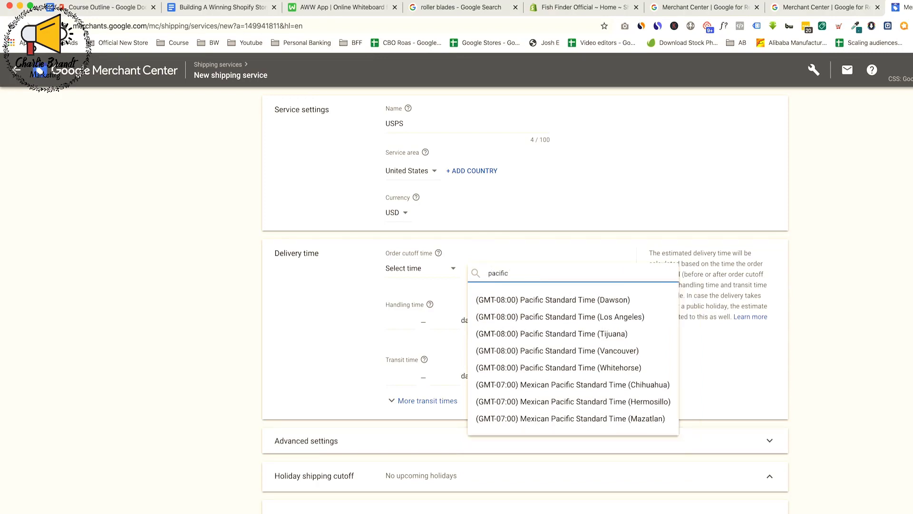
{"action": "left_click", "coordinate": [589, 317]}
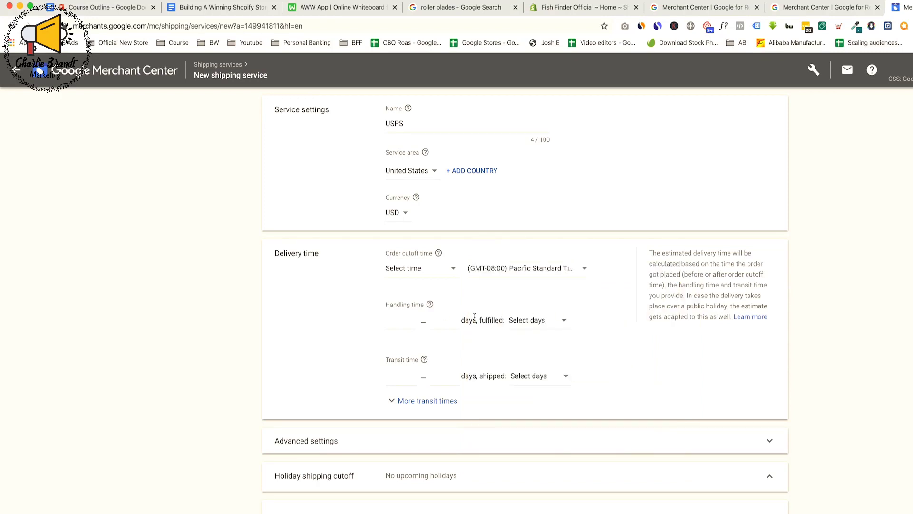
Set the handling time to 2–3 days and the transit time to 4–7 days, with Mon – Fri for both
{"action": "type", "text": "2"}
{"action": "left_click", "coordinate": [450, 321]}
{"action": "type", "text": "3"}
{"action": "left_click", "coordinate": [395, 376]}
{"action": "type", "text": "4"}
{"action": "left_click", "coordinate": [450, 374]}
{"action": "type", "text": "7"}
{"action": "left_click", "coordinate": [534, 377]}
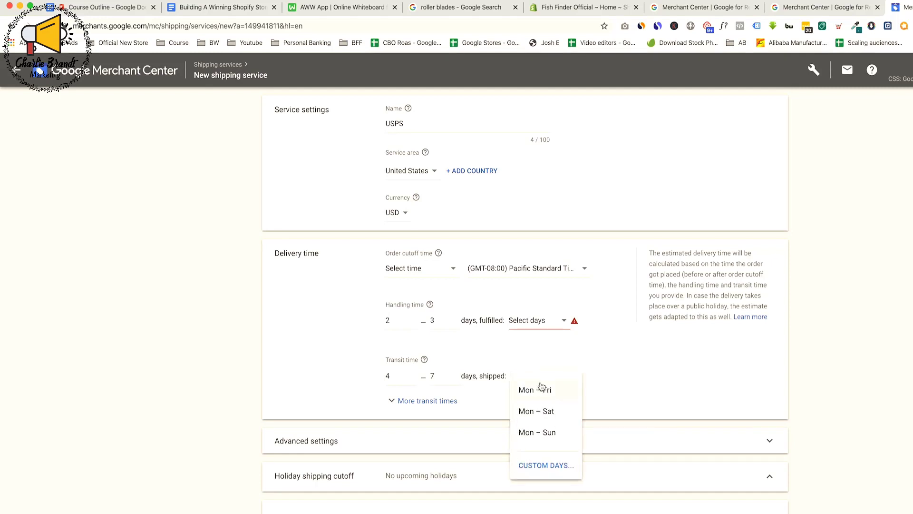
{"action": "left_click", "coordinate": [541, 388]}
{"action": "left_click", "coordinate": [547, 320]}
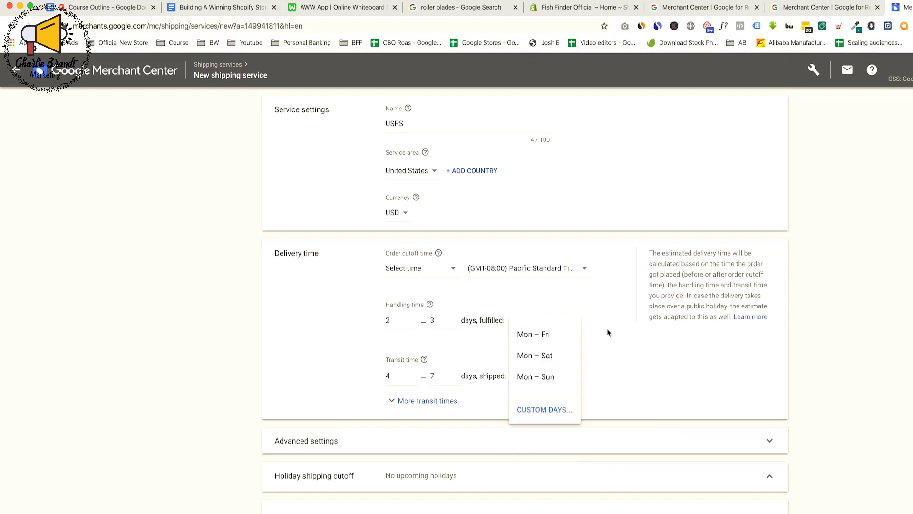
{"action": "left_click", "coordinate": [554, 336]}
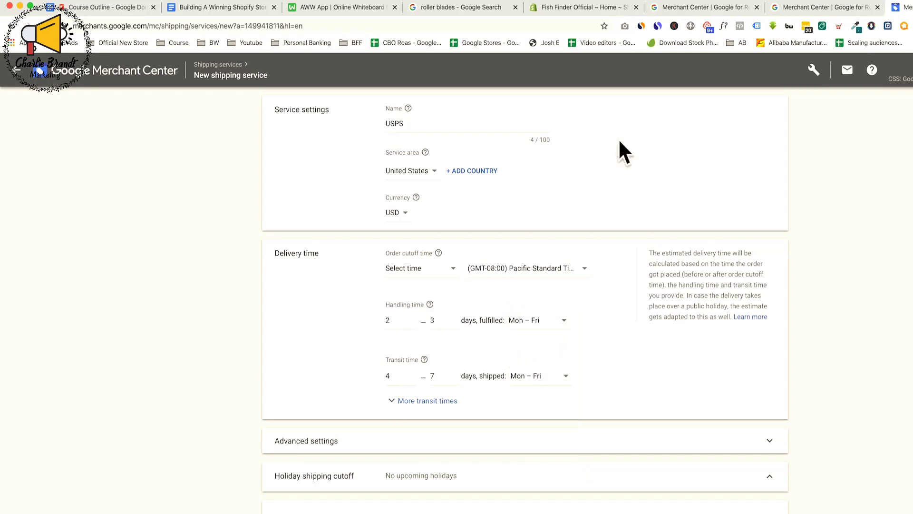
Add a shipping rate named Free Shipping for all products, with its rate table based on order price
{"action": "scroll", "coordinate": [638, 333], "scroll_direction": "down", "scroll_amount": 5}
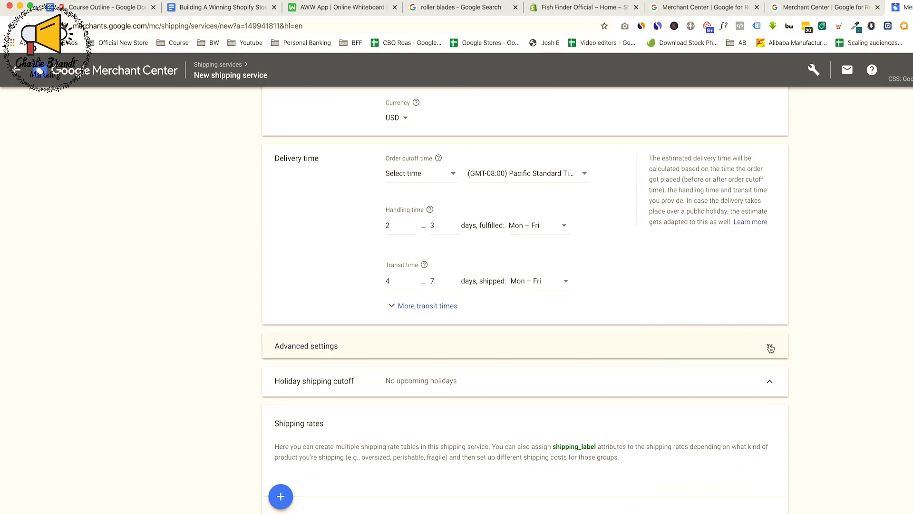
{"action": "scroll", "coordinate": [611, 369], "scroll_direction": "down", "scroll_amount": 3}
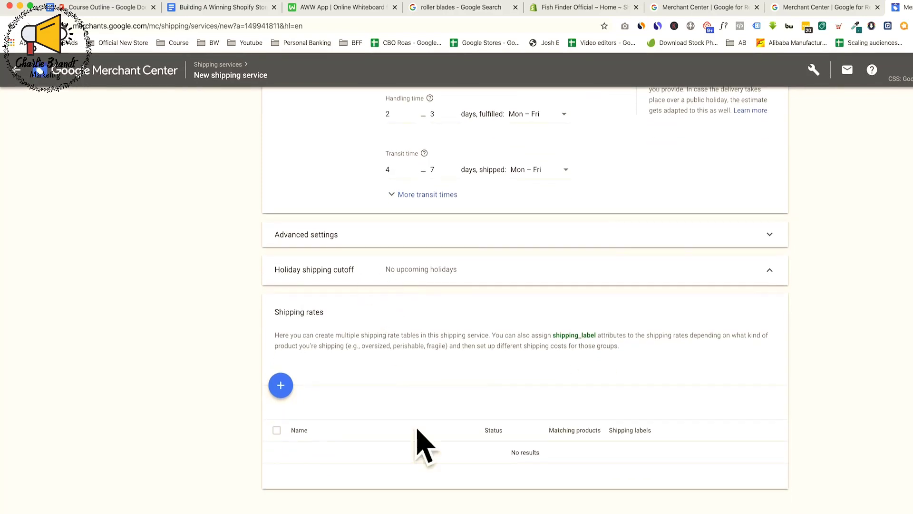
{"action": "left_click", "coordinate": [281, 386]}
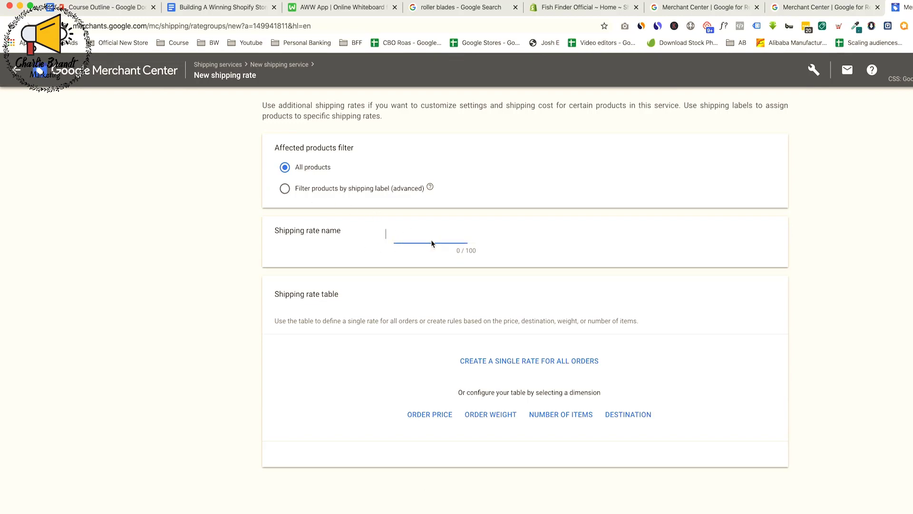
{"action": "type", "text": "Free Shipping"}
{"action": "left_click", "coordinate": [437, 418]}
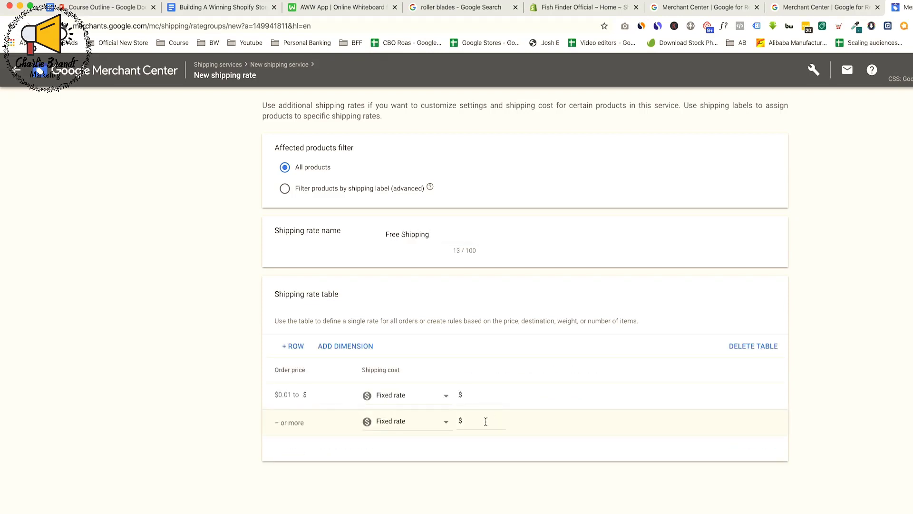
Set a fixed shipping cost of $0.00 for orders up to $4,000 and for those above, and save the rate
{"action": "left_click", "coordinate": [326, 396]}
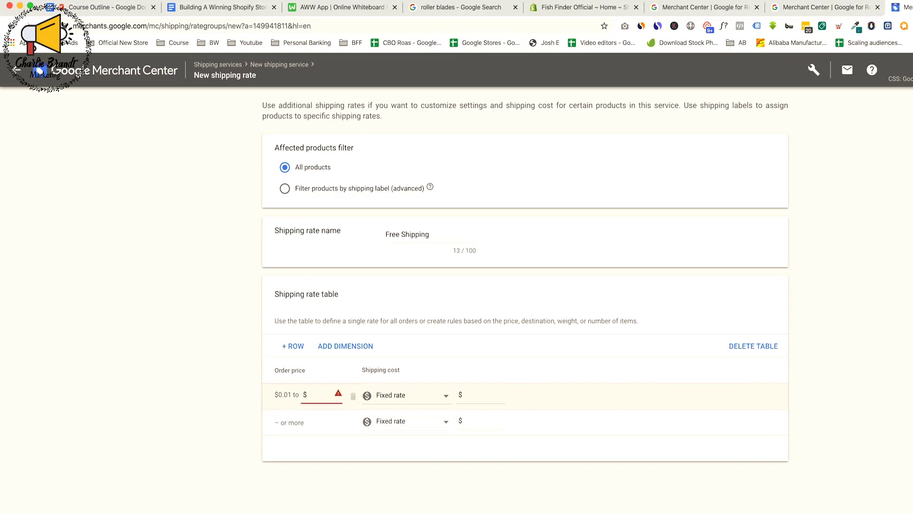
{"action": "type", "text": "4000"}
{"action": "key", "text": "Tab"}
{"action": "left_click", "coordinate": [480, 398]}
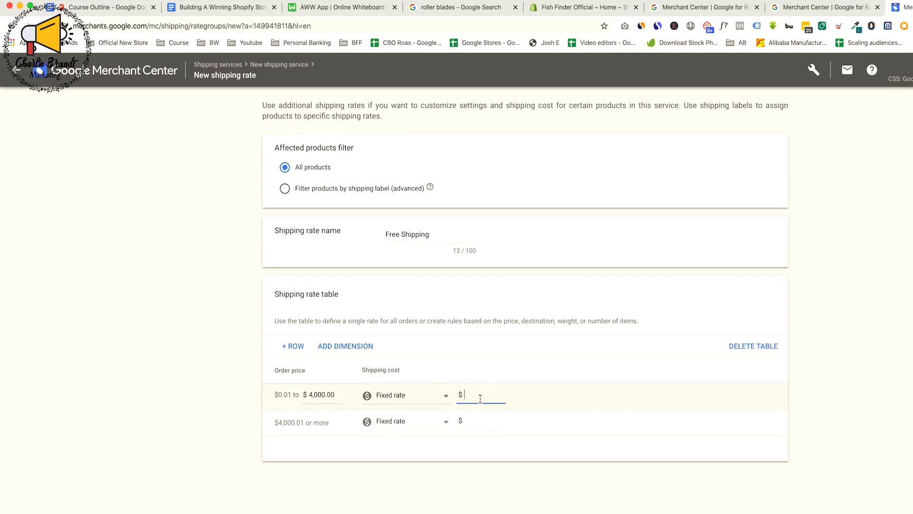
{"action": "type", "text": "0.00"}
{"action": "left_click", "coordinate": [195, 360]}
{"action": "left_click", "coordinate": [486, 419]}
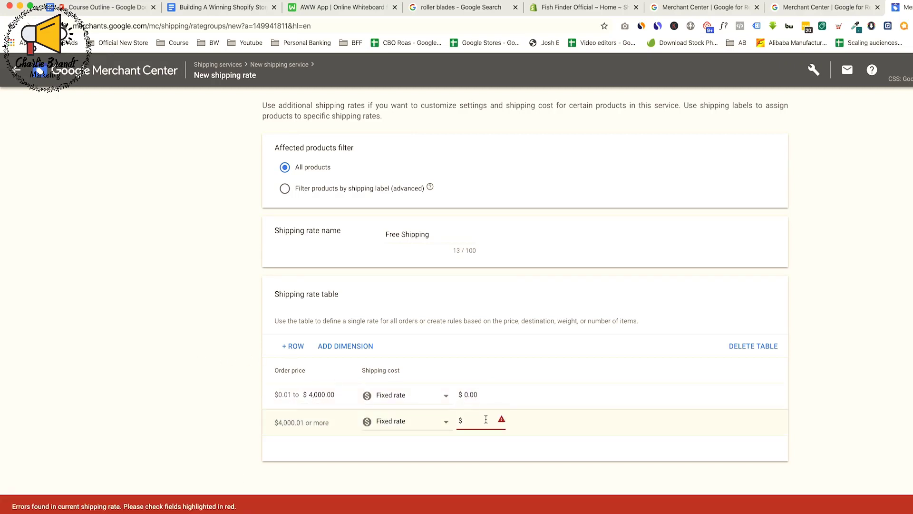
{"action": "type", "text": "0.00"}
{"action": "left_click", "coordinate": [196, 428]}
{"action": "left_click", "coordinate": [285, 511]}
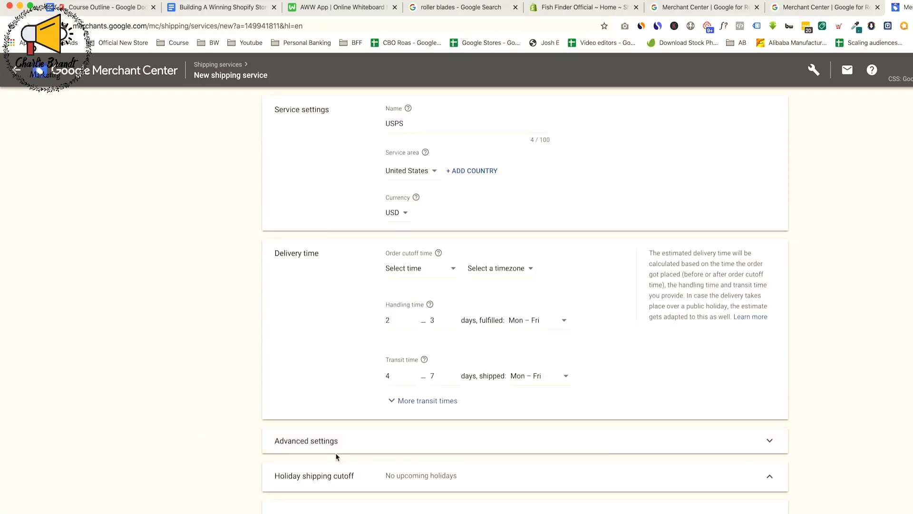
Check the service and its Free Shipping rate, save the USPS shipping service, and leave the shipping settings
{"action": "scroll", "coordinate": [423, 445], "scroll_direction": "down", "scroll_amount": 1}
{"action": "scroll", "coordinate": [423, 445], "scroll_direction": "down", "scroll_amount": 5}
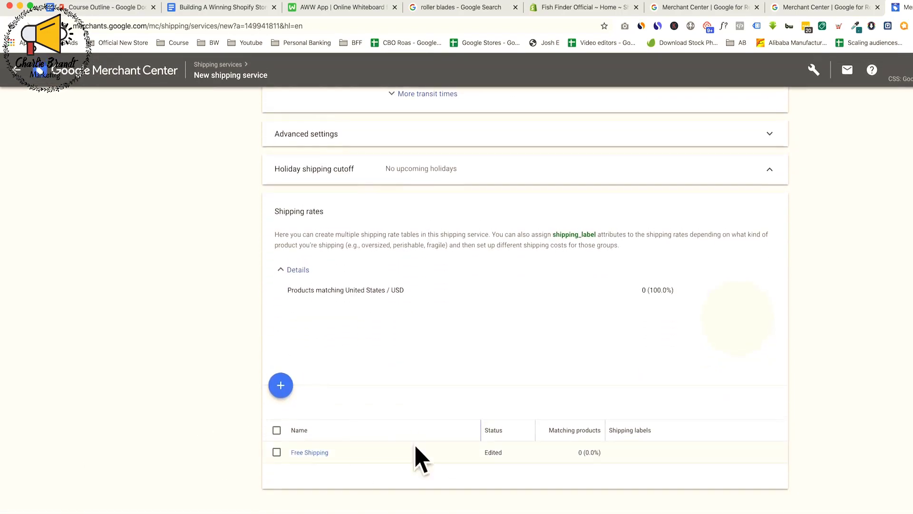
{"action": "scroll", "coordinate": [442, 404], "scroll_direction": "up", "scroll_amount": 5}
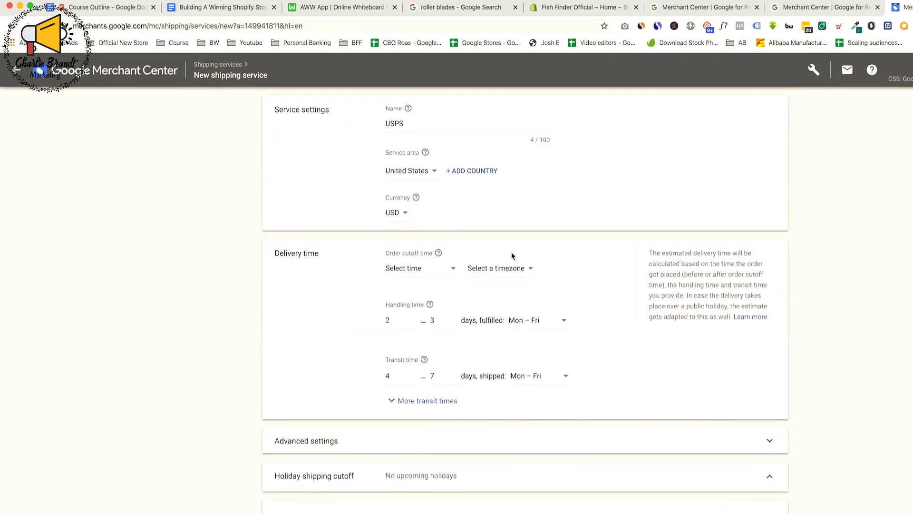
{"action": "scroll", "coordinate": [380, 274], "scroll_direction": "down", "scroll_amount": 5}
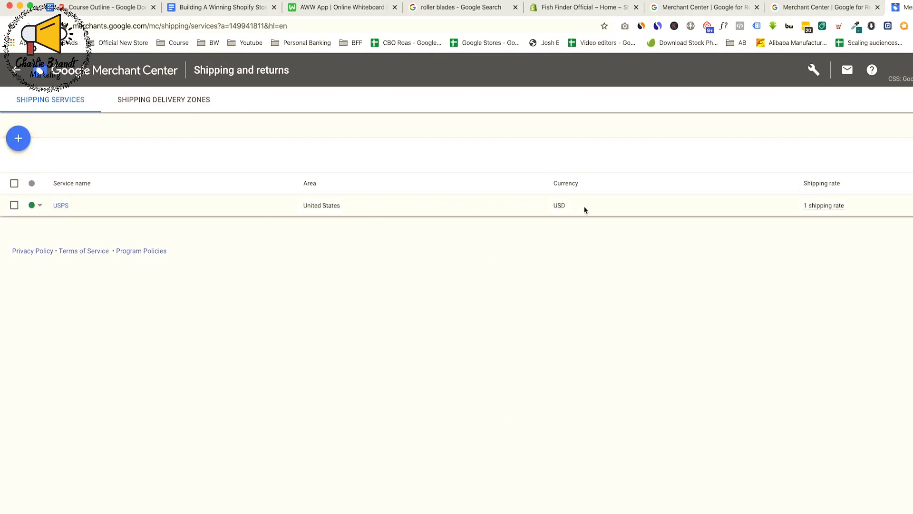
{"action": "mouse_move", "coordinate": [816, 212]}
{"action": "left_click", "coordinate": [16, 69]}
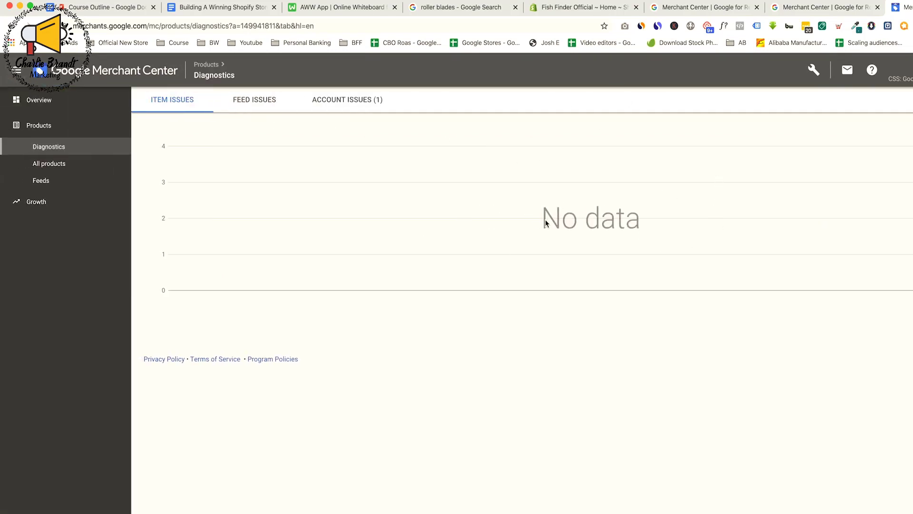
Switch to the Fish Finder Official Shopify admin and start a new product titled Fish Finder
{"action": "left_click", "coordinate": [562, 12]}
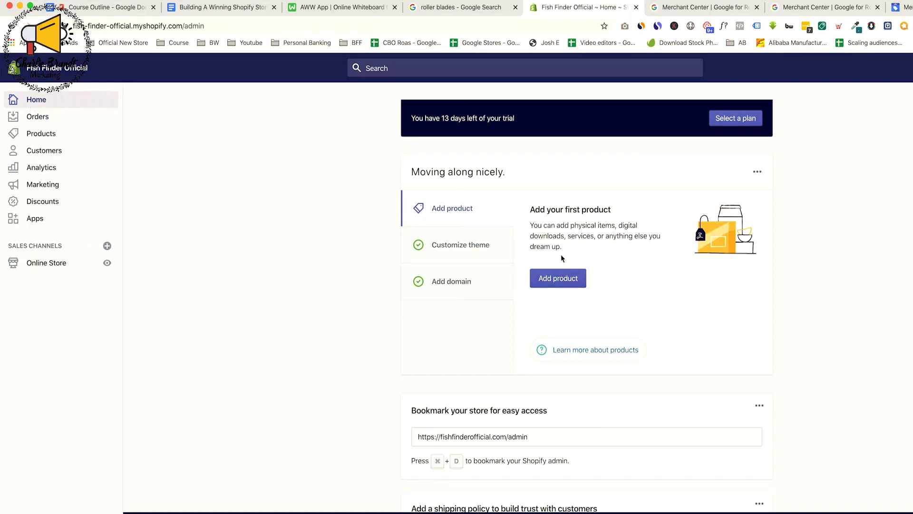
{"action": "left_click", "coordinate": [567, 287]}
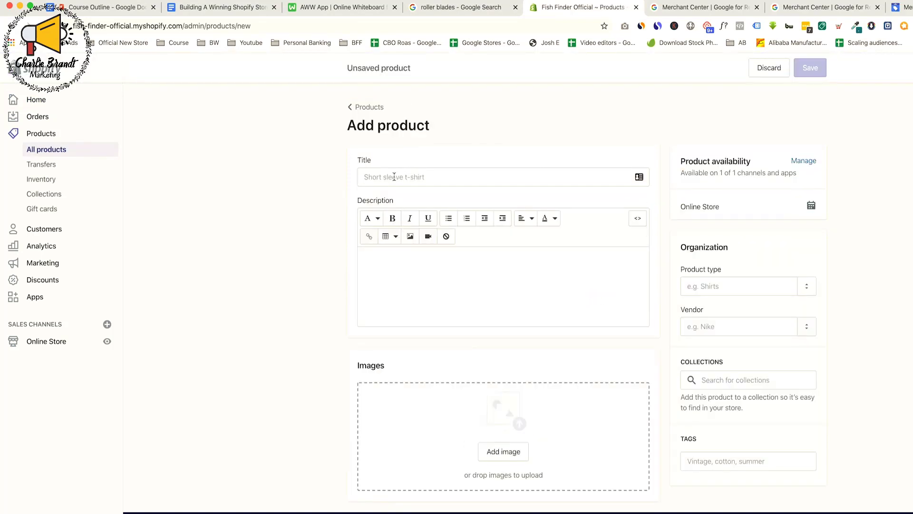
{"action": "left_click", "coordinate": [394, 177]}
{"action": "type", "text": "Fish F"}
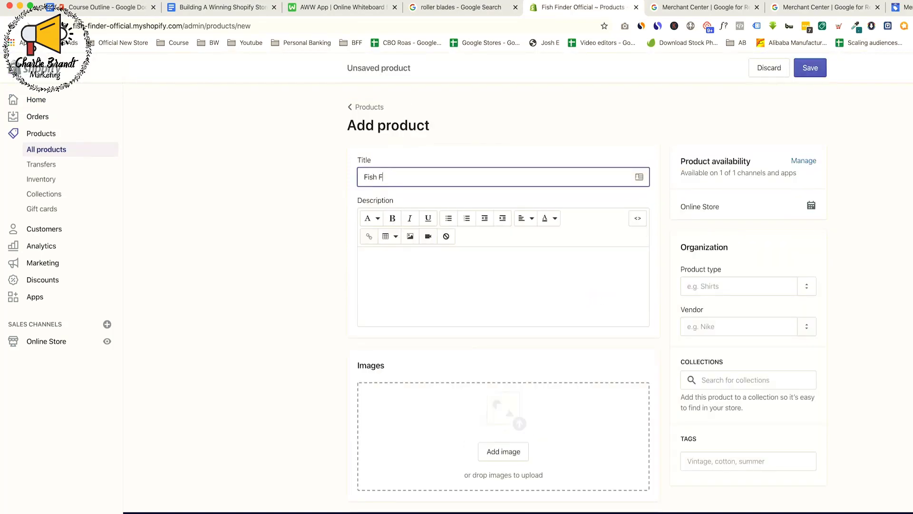
{"action": "type", "text": "inder"}
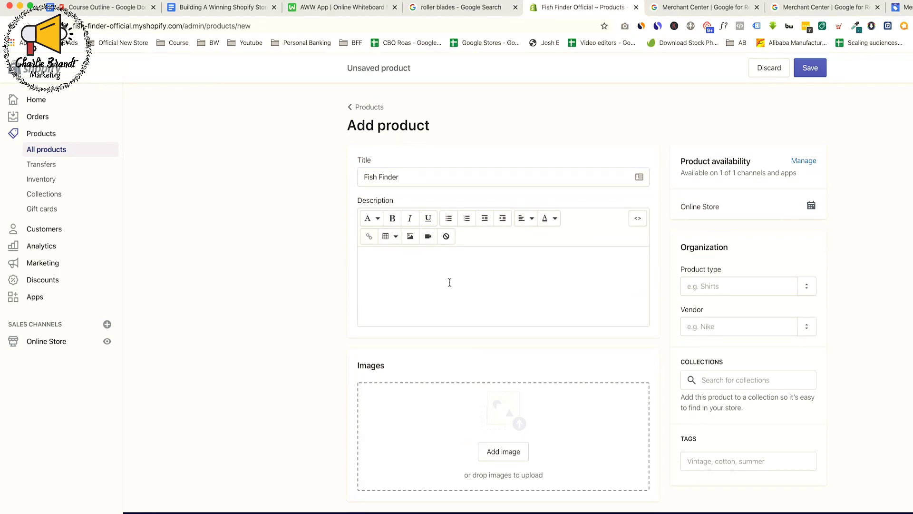
Enter Fish Finder as the product description and add the photo of the red fish finder with its wireless sensor
{"action": "left_click", "coordinate": [448, 281]}
{"action": "type", "text": "Fish F"}
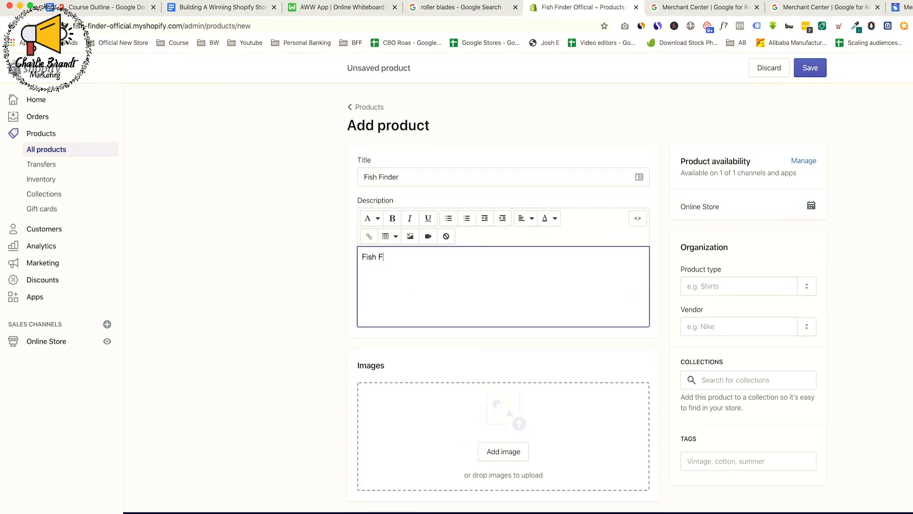
{"action": "type", "text": "inder"}
{"action": "left_click", "coordinate": [288, 243]}
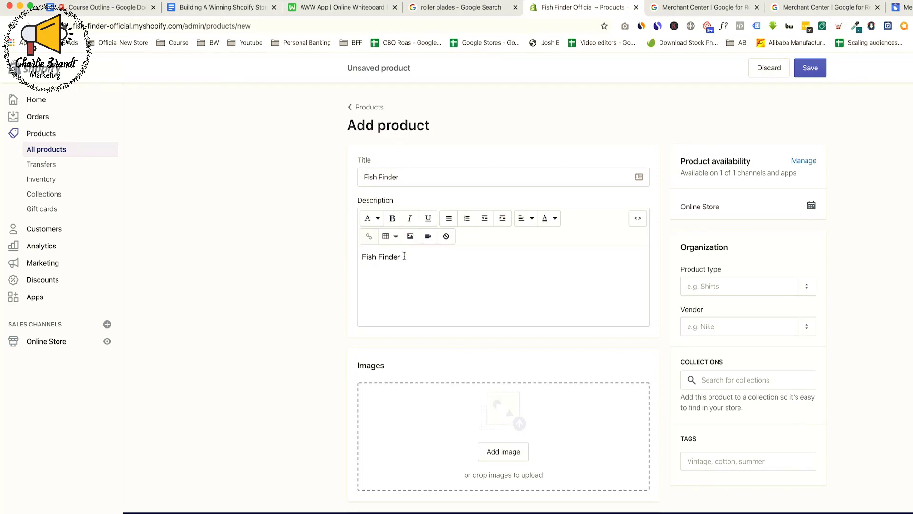
{"action": "left_click_drag", "start_coordinate": [361, 257], "coordinate": [434, 259]}
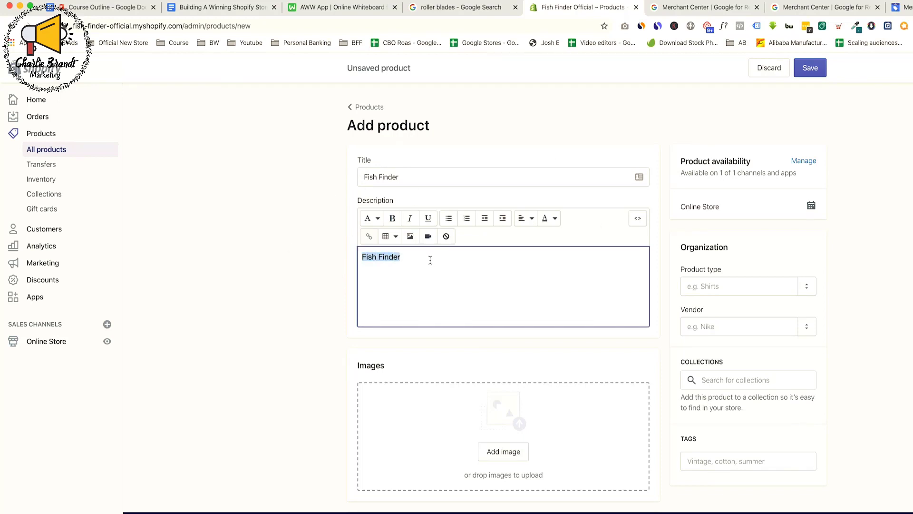
{"action": "left_click", "coordinate": [436, 262]}
{"action": "scroll", "coordinate": [478, 267], "scroll_direction": "down", "scroll_amount": 4}
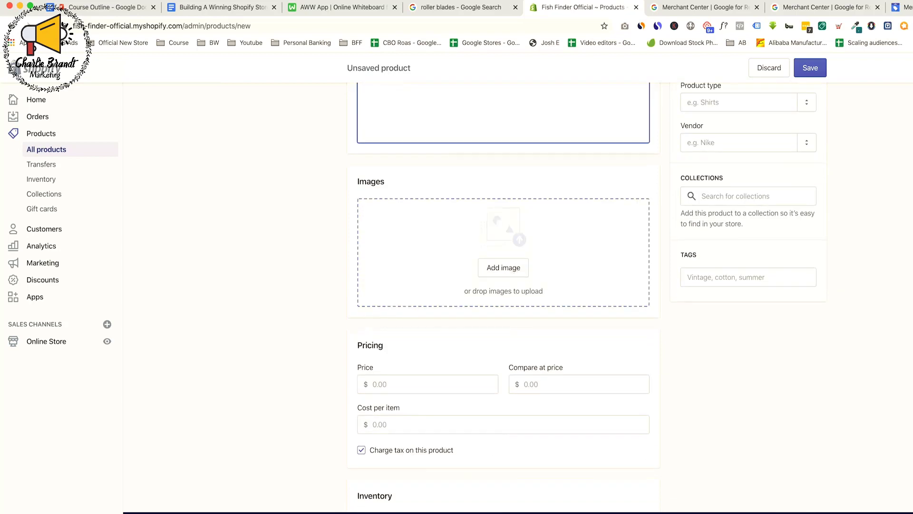
{"action": "left_click_drag", "start_coordinate": [912, 304], "coordinate": [620, 306]}
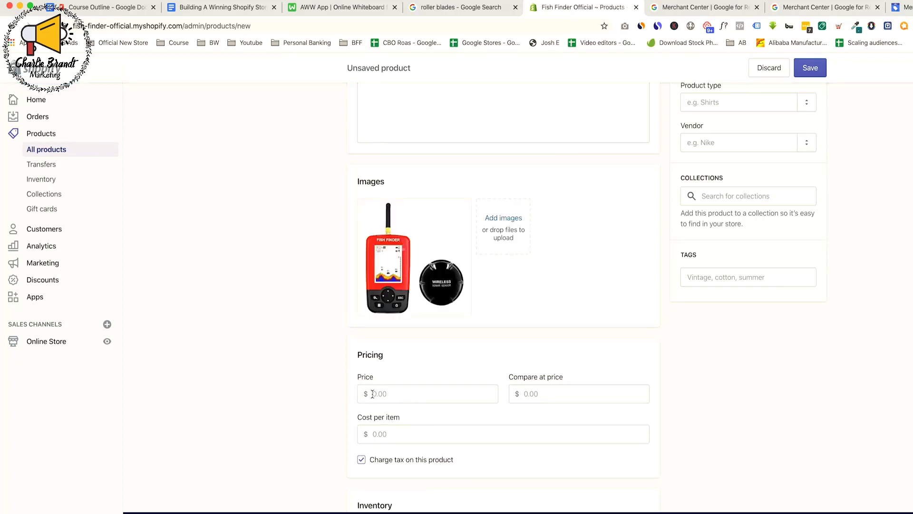
Set the product's price to 79.95, its compare-at price to 250 and its cost per item to 30
{"action": "left_click", "coordinate": [472, 394]}
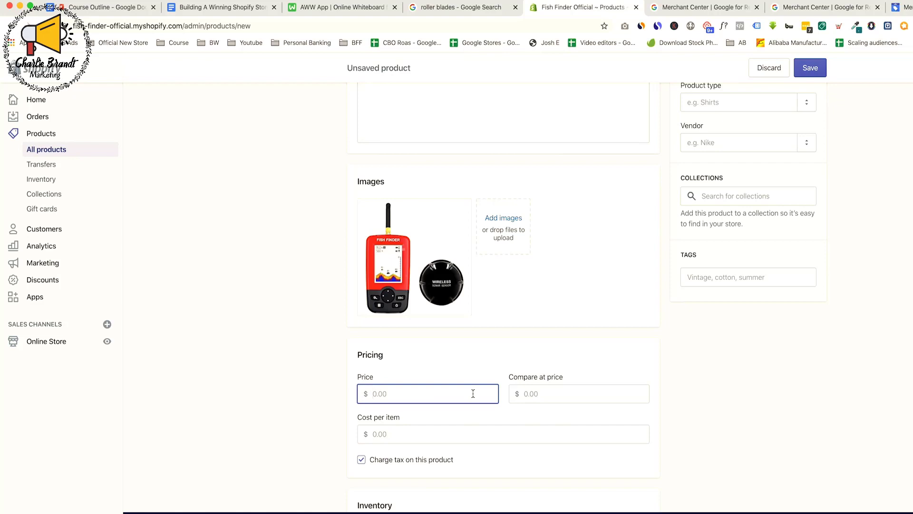
{"action": "type", "text": "79.95"}
{"action": "left_click", "coordinate": [530, 394]}
{"action": "type", "text": "25"}
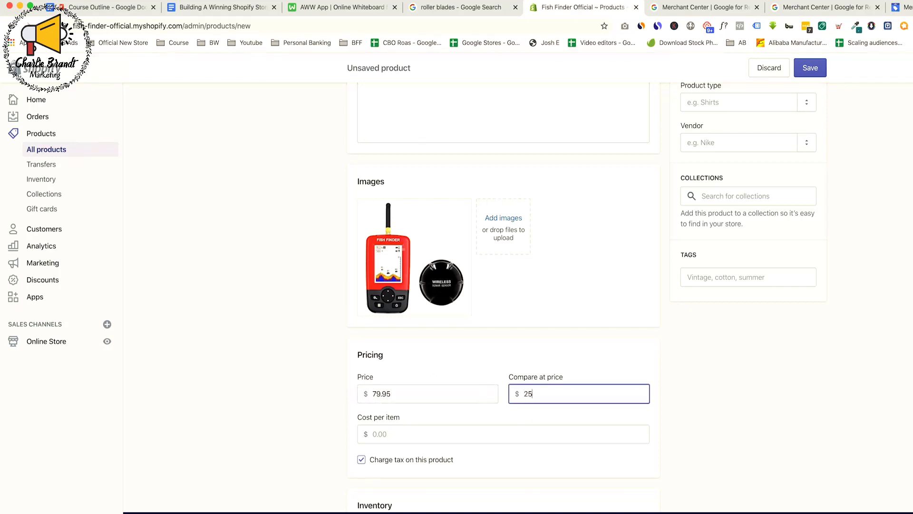
{"action": "type", "text": "0"}
{"action": "left_click", "coordinate": [429, 434]}
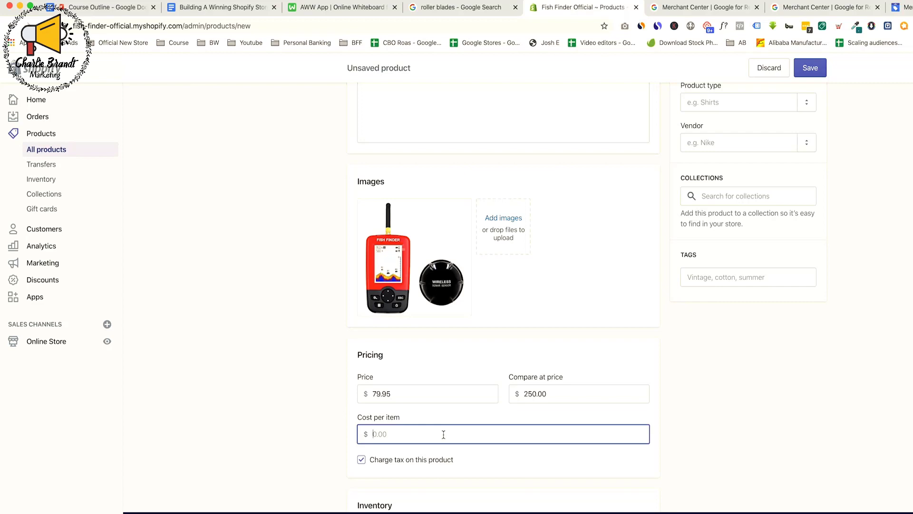
{"action": "type", "text": "30"}
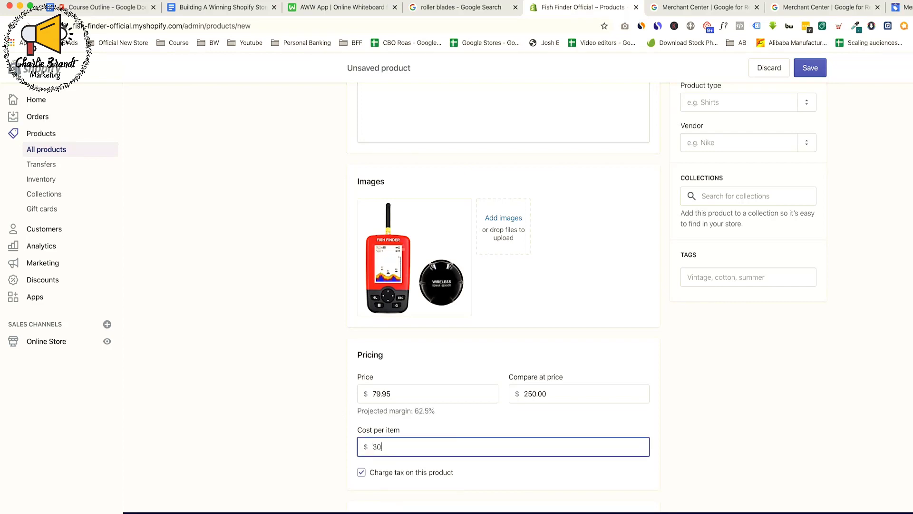
{"action": "left_click", "coordinate": [310, 411]}
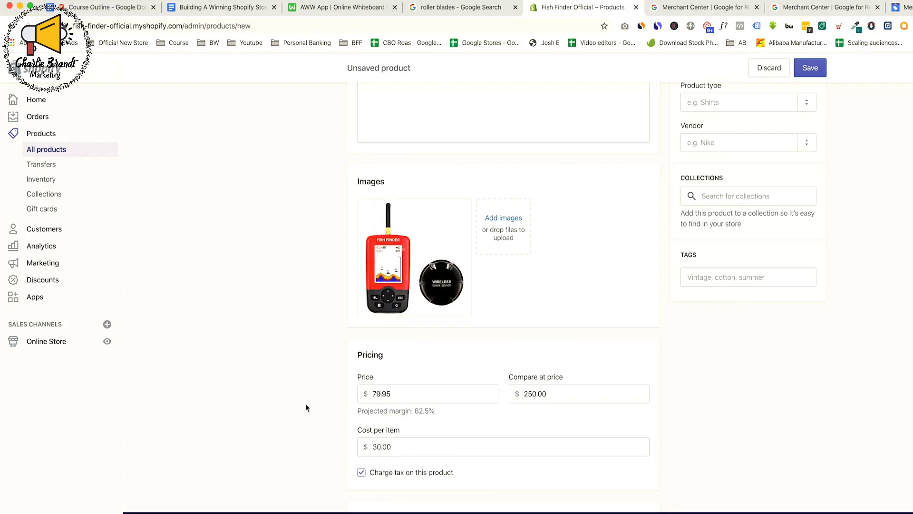
Review the new product's cost per item and its inventory and shipping fields
{"action": "left_click", "coordinate": [391, 447]}
{"action": "left_click_drag", "start_coordinate": [391, 447], "coordinate": [374, 447]}
{"action": "left_click", "coordinate": [406, 444]}
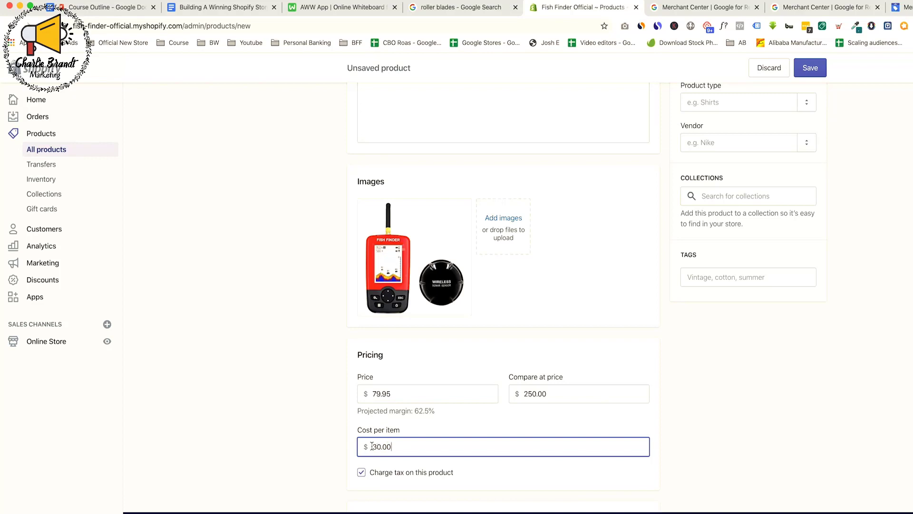
{"action": "left_click_drag", "start_coordinate": [372, 446], "coordinate": [398, 447]}
{"action": "left_click", "coordinate": [404, 448]}
{"action": "left_click_drag", "start_coordinate": [370, 447], "coordinate": [397, 447]}
{"action": "left_click", "coordinate": [403, 447]}
{"action": "scroll", "coordinate": [415, 442], "scroll_direction": "down", "scroll_amount": 2}
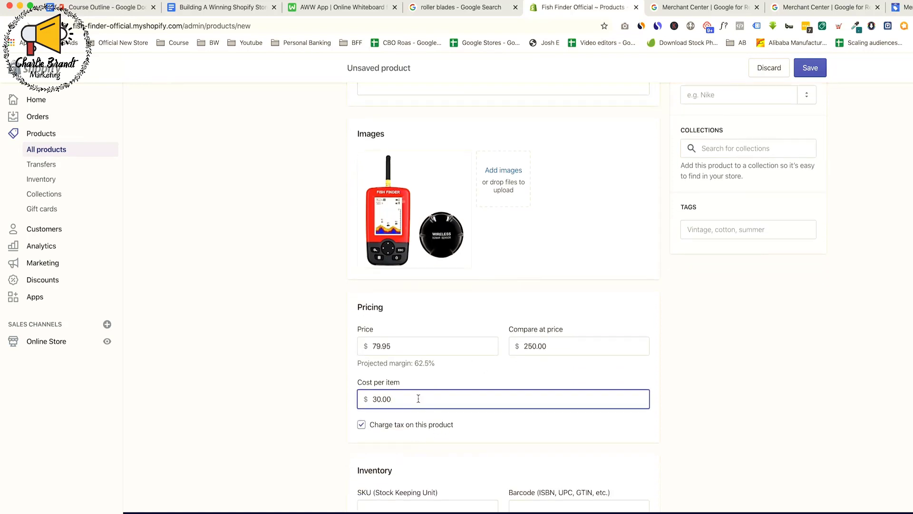
{"action": "left_click_drag", "start_coordinate": [375, 398], "coordinate": [399, 399]}
{"action": "left_click", "coordinate": [403, 399]}
{"action": "scroll", "coordinate": [454, 393], "scroll_direction": "down", "scroll_amount": 3}
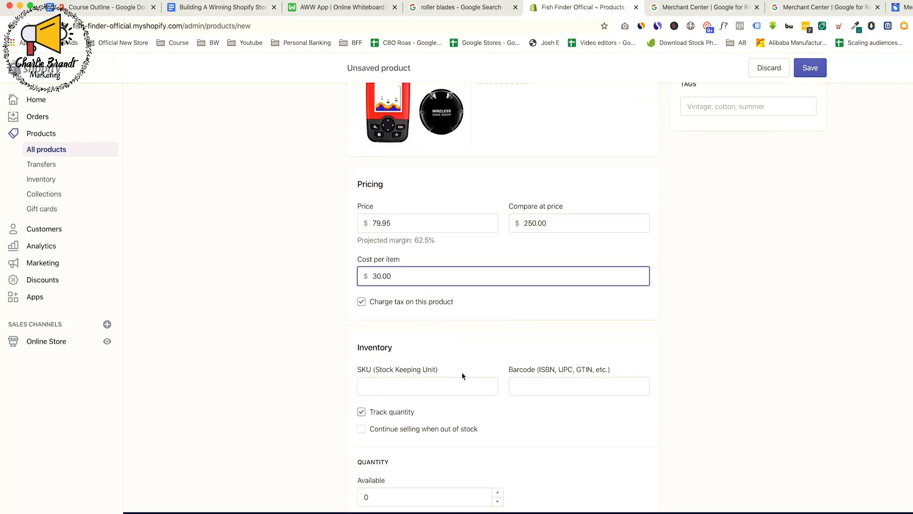
{"action": "scroll", "coordinate": [462, 372], "scroll_direction": "down", "scroll_amount": 2}
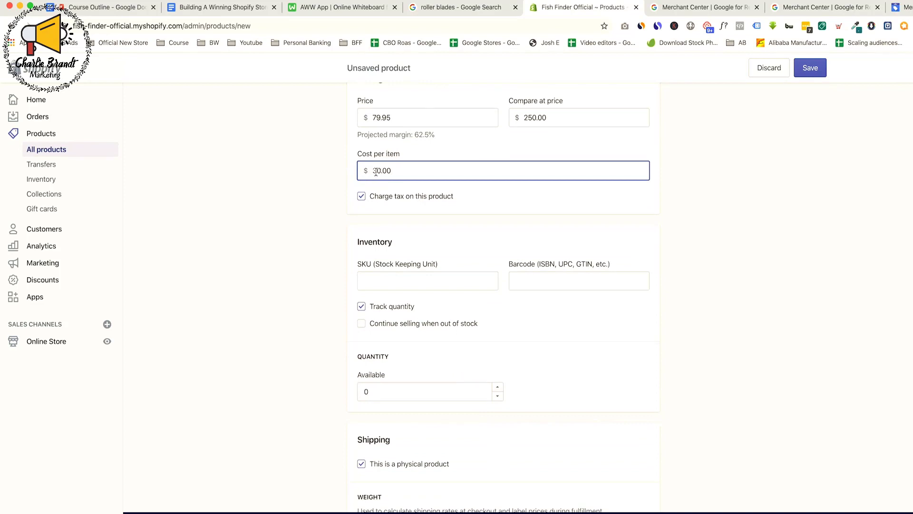
{"action": "left_click", "coordinate": [326, 189]}
{"action": "scroll", "coordinate": [403, 343], "scroll_direction": "down", "scroll_amount": 2}
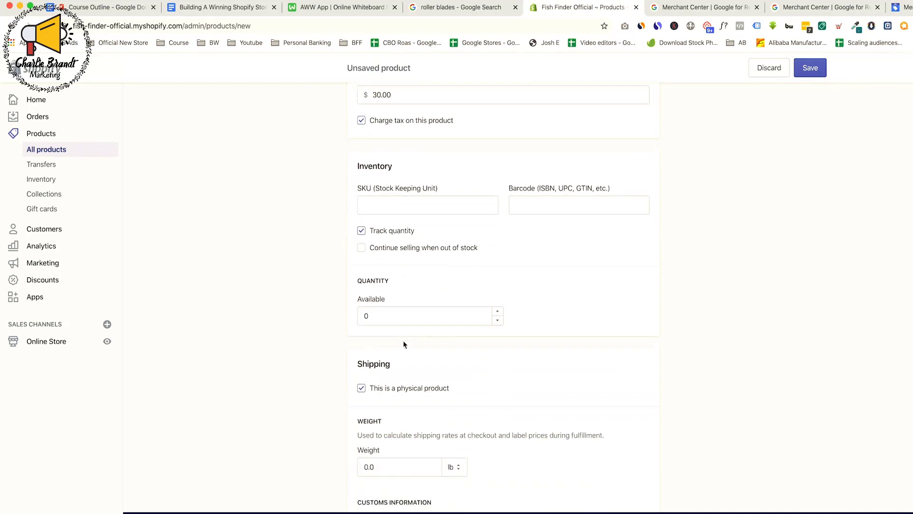
Set the product's SKU to fish-finder-red in the Inventory section
{"action": "scroll", "coordinate": [396, 196], "scroll_direction": "up", "scroll_amount": 3}
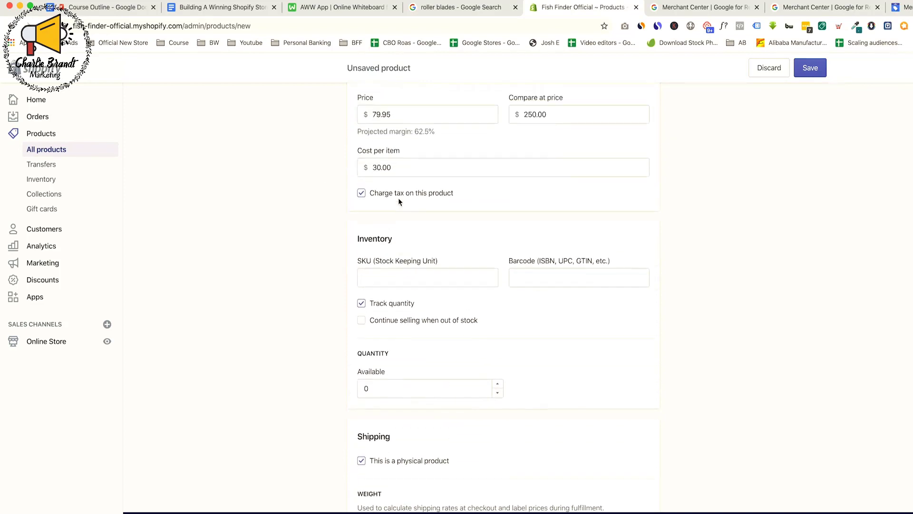
{"action": "scroll", "coordinate": [394, 287], "scroll_direction": "up", "scroll_amount": 5}
{"action": "scroll", "coordinate": [394, 287], "scroll_direction": "down", "scroll_amount": 3}
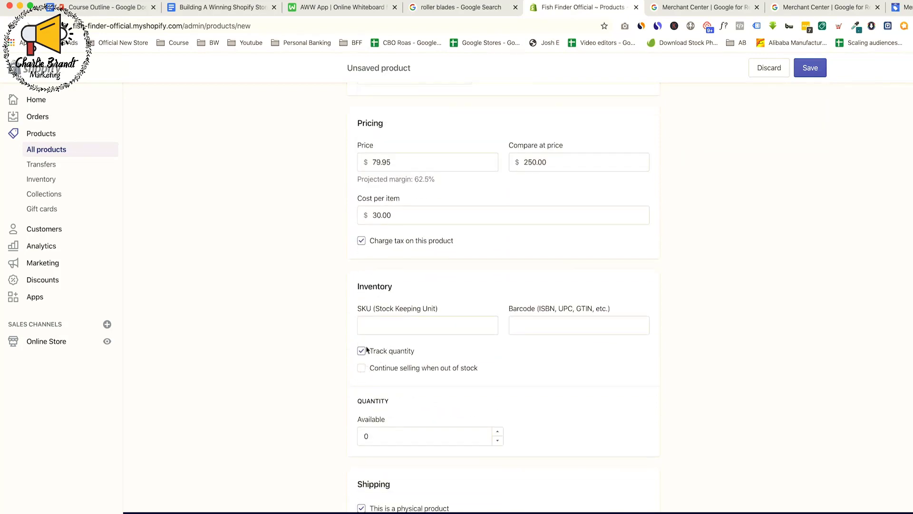
{"action": "left_click", "coordinate": [398, 323]}
{"action": "type", "text": "fish-finde"}
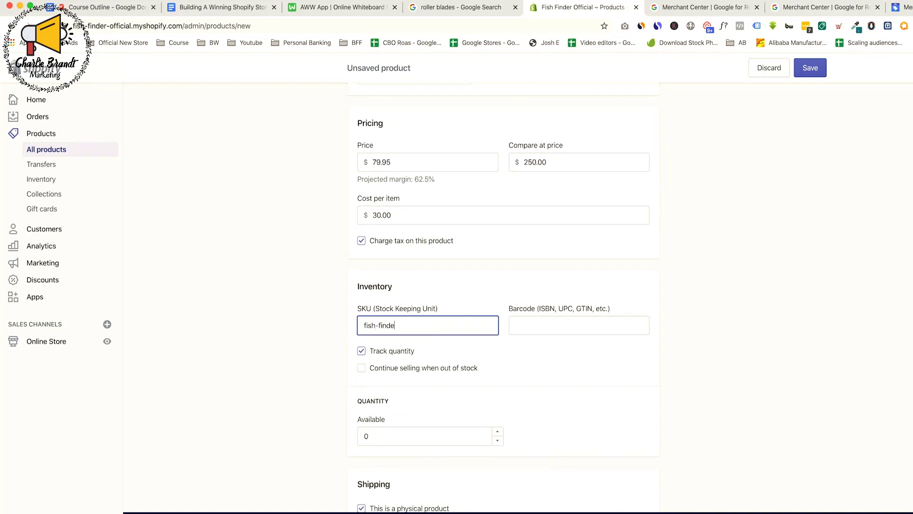
{"action": "type", "text": "r-red"}
{"action": "left_click", "coordinate": [274, 316]}
Allow the product to continue selling when it is out of stock
{"action": "scroll", "coordinate": [296, 312], "scroll_direction": "down", "scroll_amount": 1}
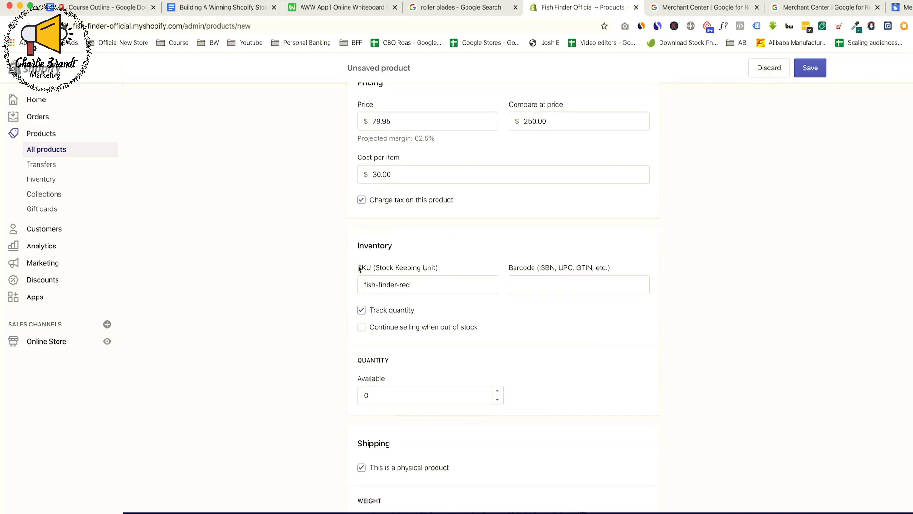
{"action": "scroll", "coordinate": [409, 262], "scroll_direction": "up", "scroll_amount": 5}
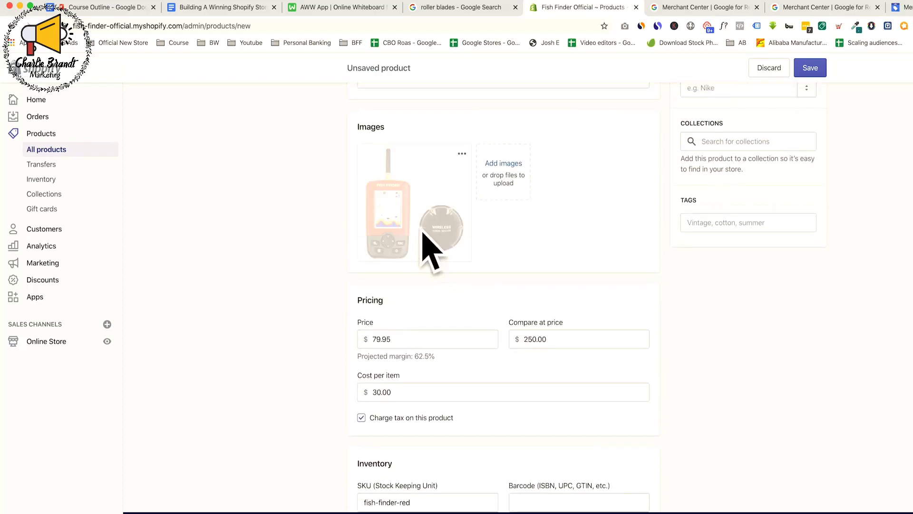
{"action": "scroll", "coordinate": [418, 339], "scroll_direction": "down", "scroll_amount": 5}
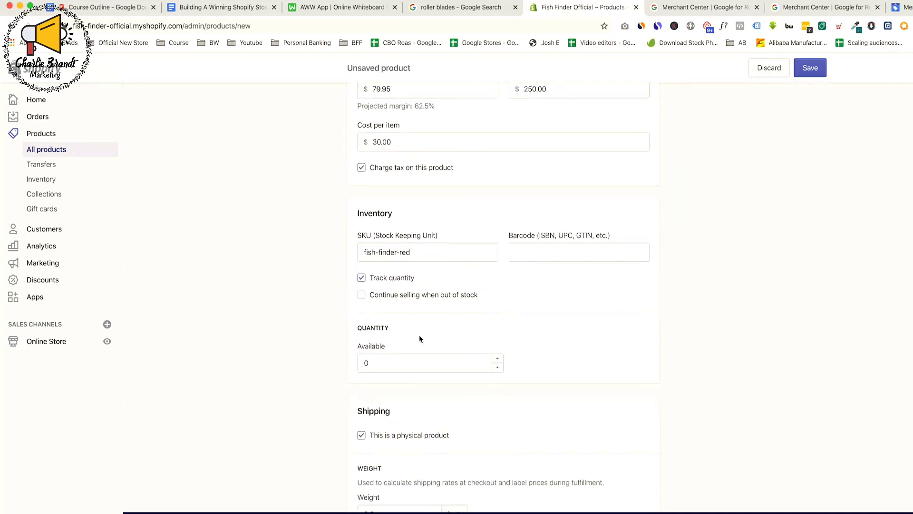
{"action": "scroll", "coordinate": [418, 339], "scroll_direction": "down", "scroll_amount": 2}
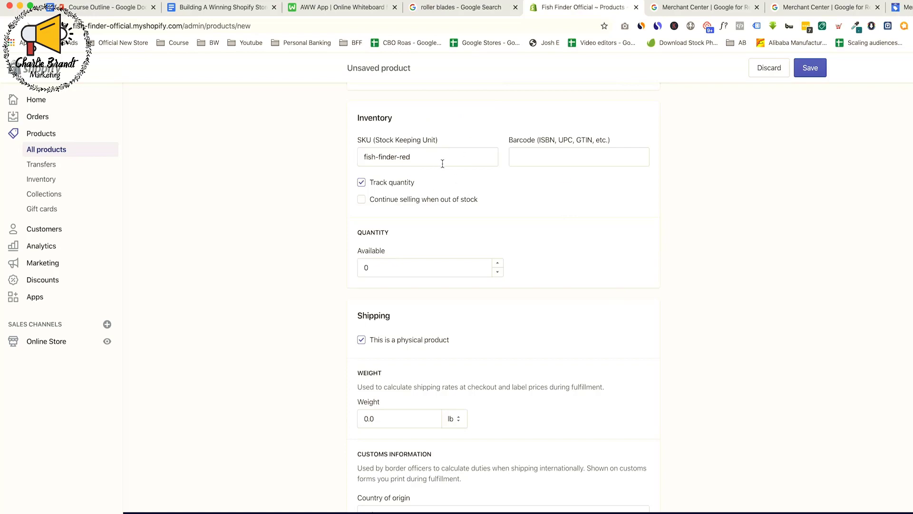
{"action": "left_click", "coordinate": [360, 200]}
Set the product's country of origin to United States in the customs information
{"action": "scroll", "coordinate": [435, 209], "scroll_direction": "down", "scroll_amount": 3}
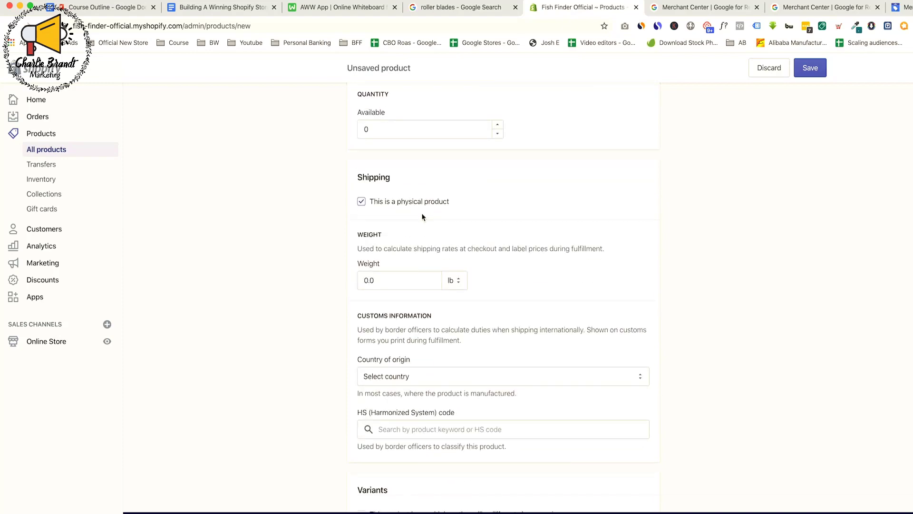
{"action": "scroll", "coordinate": [421, 266], "scroll_direction": "down", "scroll_amount": 3}
{"action": "scroll", "coordinate": [445, 241], "scroll_direction": "up", "scroll_amount": 2}
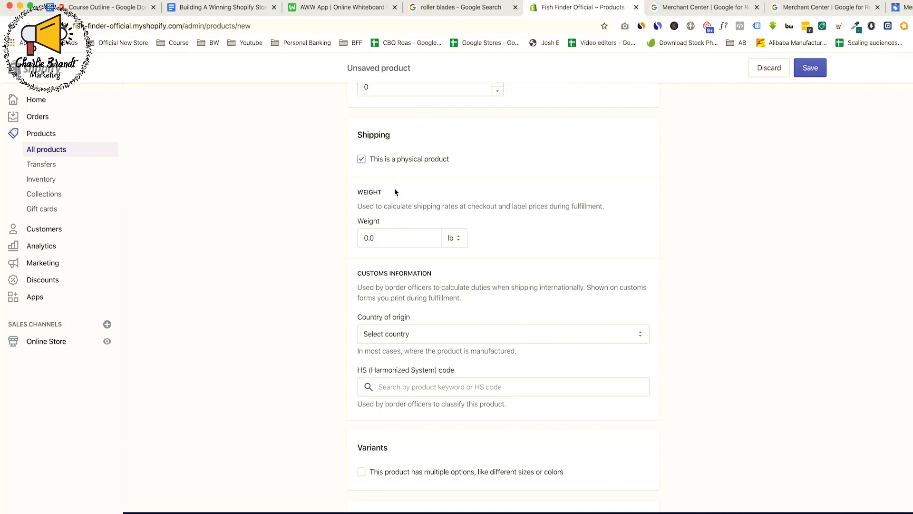
{"action": "left_click", "coordinate": [473, 334]}
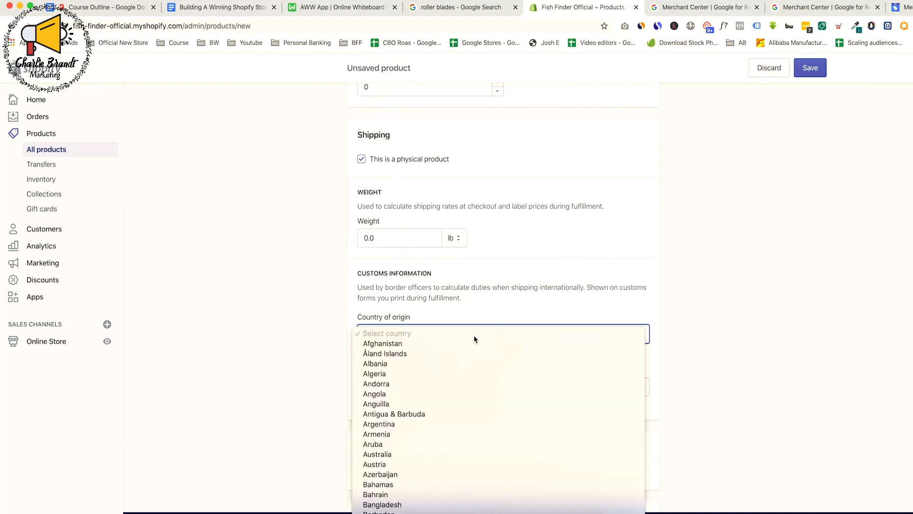
{"action": "scroll", "coordinate": [476, 335], "scroll_direction": "down", "scroll_amount": 15}
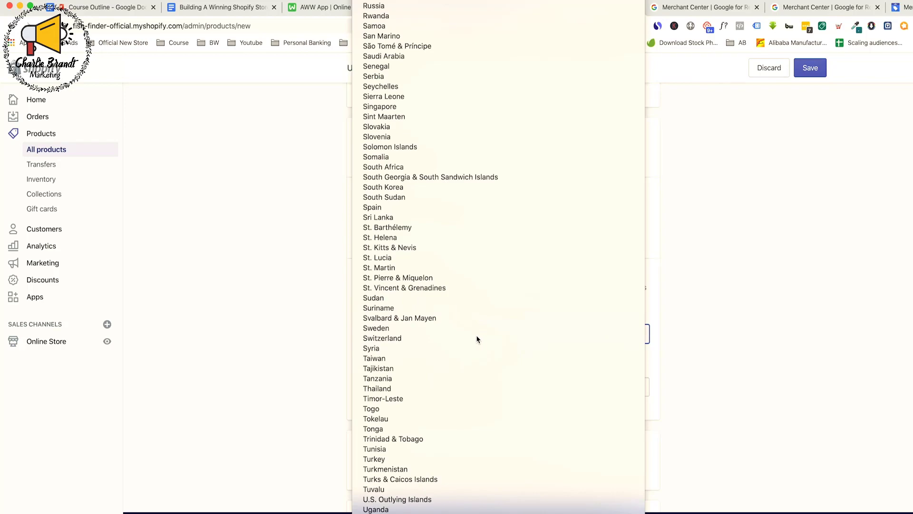
{"action": "key", "text": "Down"}
{"action": "key", "text": "Down"}
{"action": "key", "text": "Return"}
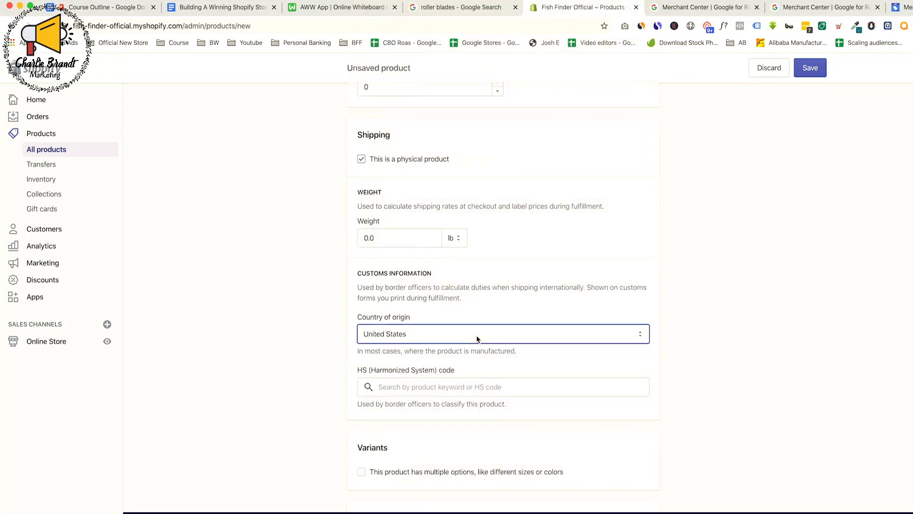
{"action": "left_click", "coordinate": [733, 283]}
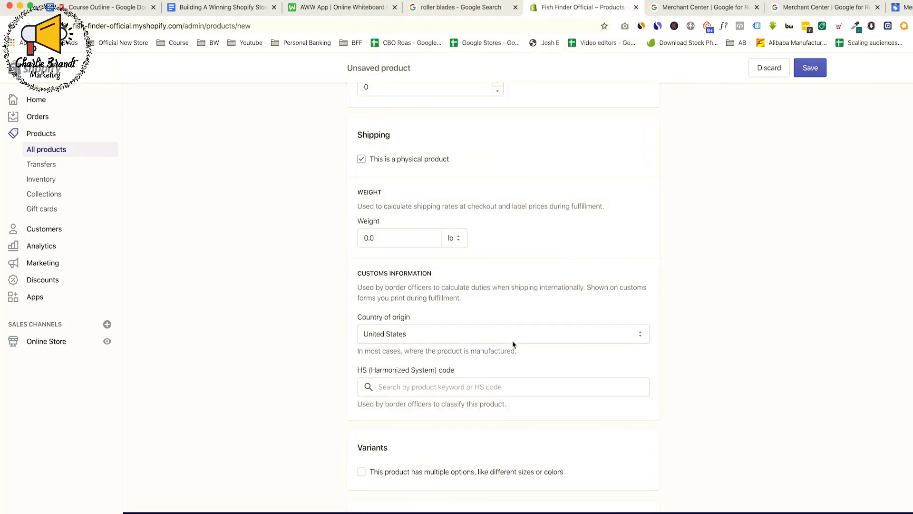
Try enabling multiple options, like different sizes or colors, for the product's variants and turn the setting off again
{"action": "scroll", "coordinate": [512, 340], "scroll_direction": "down", "scroll_amount": 3}
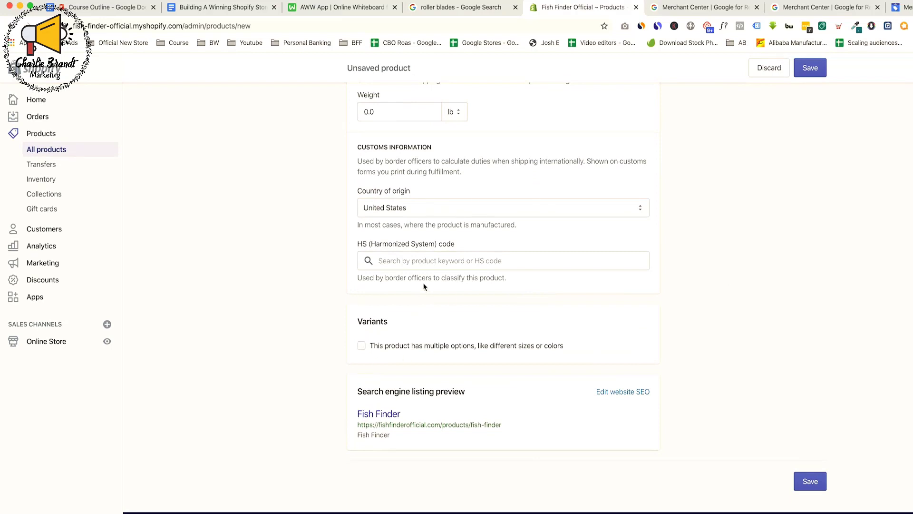
{"action": "left_click_drag", "start_coordinate": [379, 347], "coordinate": [562, 349]}
{"action": "left_click", "coordinate": [562, 347]}
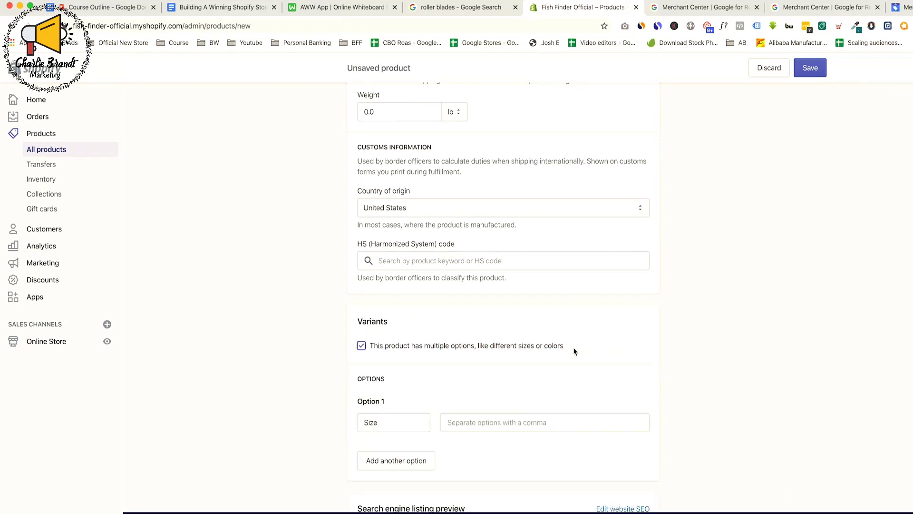
{"action": "left_click", "coordinate": [362, 346]}
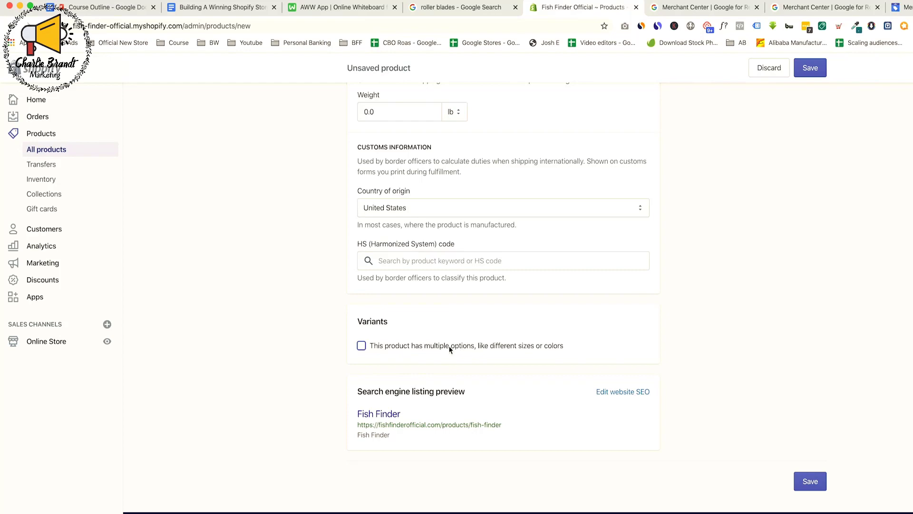
Review the new product's form from the title and photo down to the variants and search engine listing
{"action": "scroll", "coordinate": [495, 359], "scroll_direction": "up", "scroll_amount": 15}
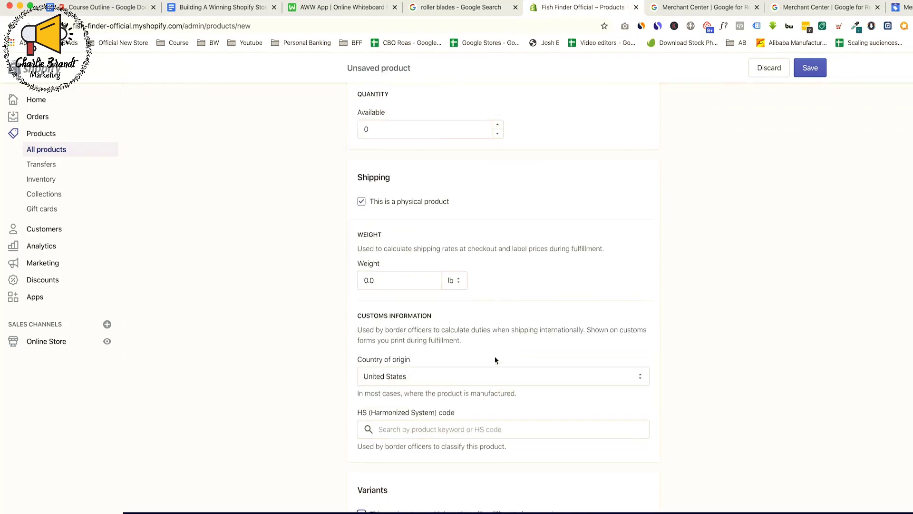
{"action": "scroll", "coordinate": [495, 361], "scroll_direction": "down", "scroll_amount": 3}
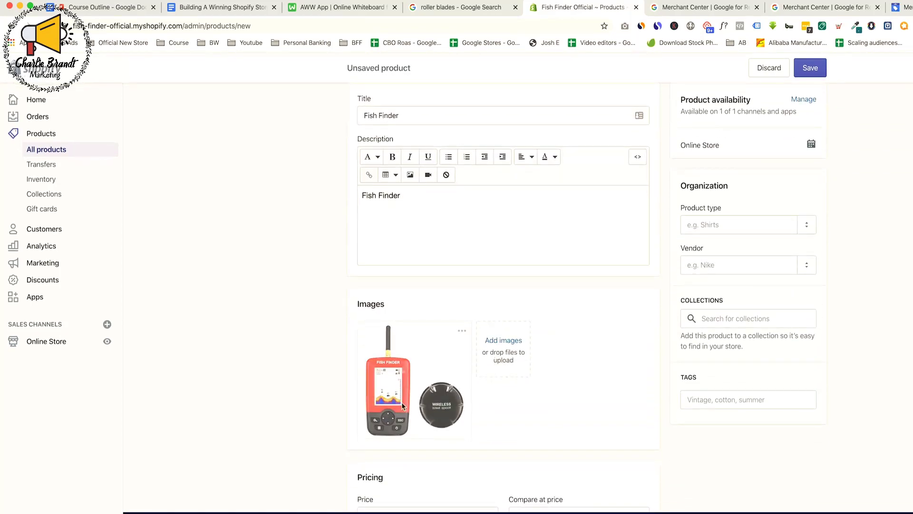
{"action": "mouse_move", "coordinate": [403, 377]}
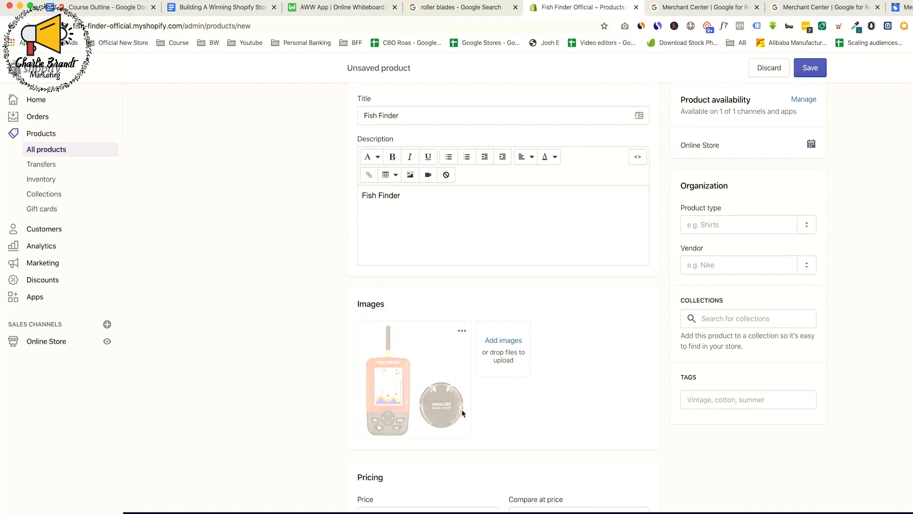
{"action": "scroll", "coordinate": [512, 425], "scroll_direction": "down", "scroll_amount": 15}
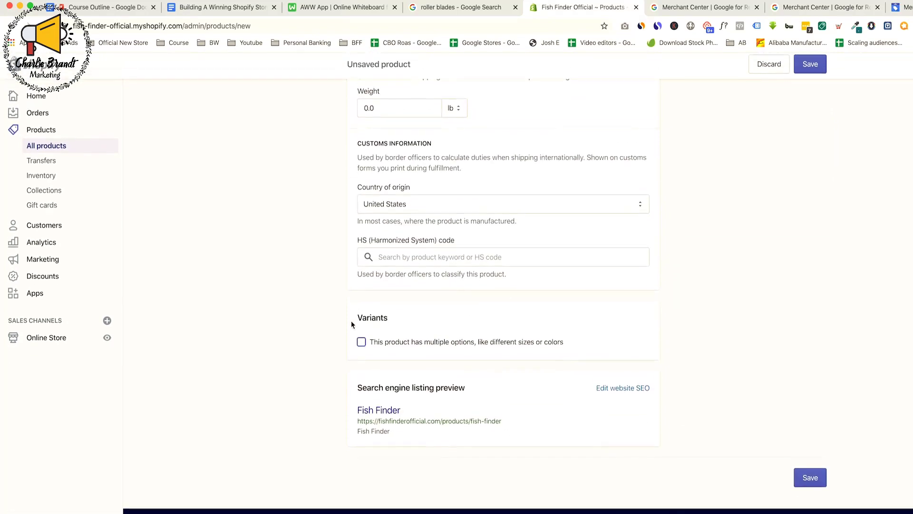
{"action": "scroll", "coordinate": [469, 350], "scroll_direction": "up", "scroll_amount": 15}
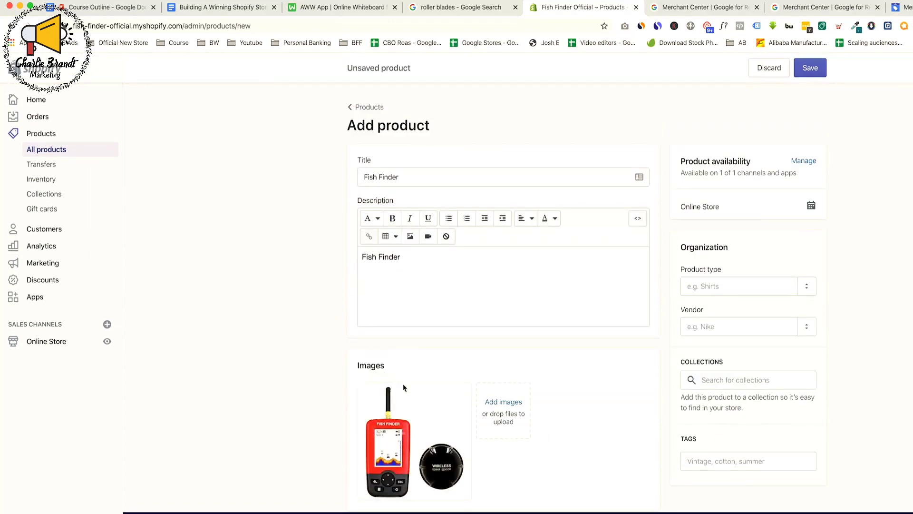
{"action": "scroll", "coordinate": [395, 316], "scroll_direction": "down", "scroll_amount": 15}
{"action": "scroll", "coordinate": [394, 317], "scroll_direction": "down", "scroll_amount": 2}
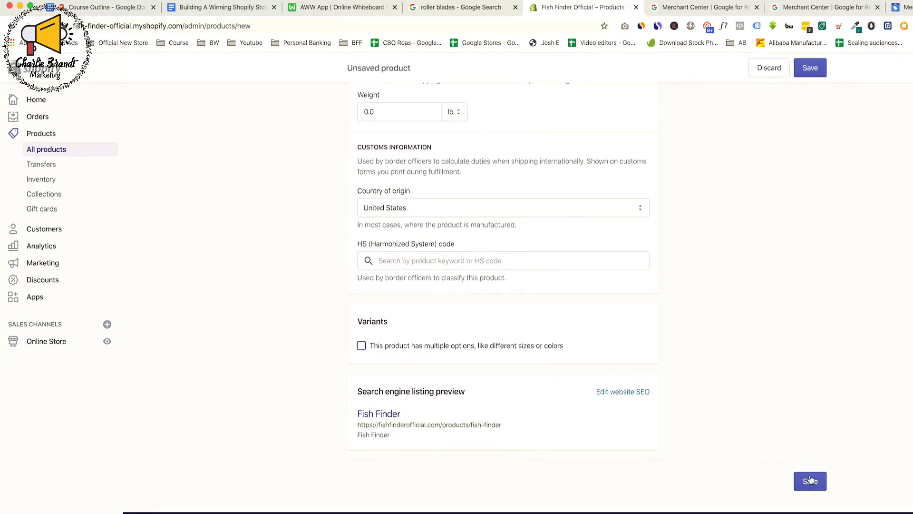